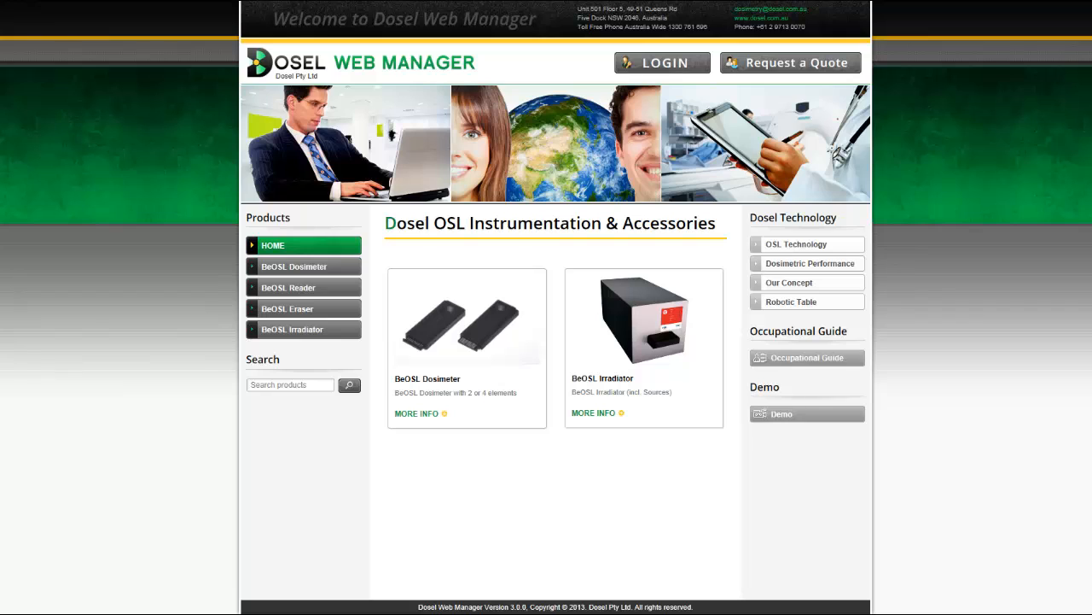
Sign in with the administrator user name and password to reach the admin Home Page.
click(661, 64)
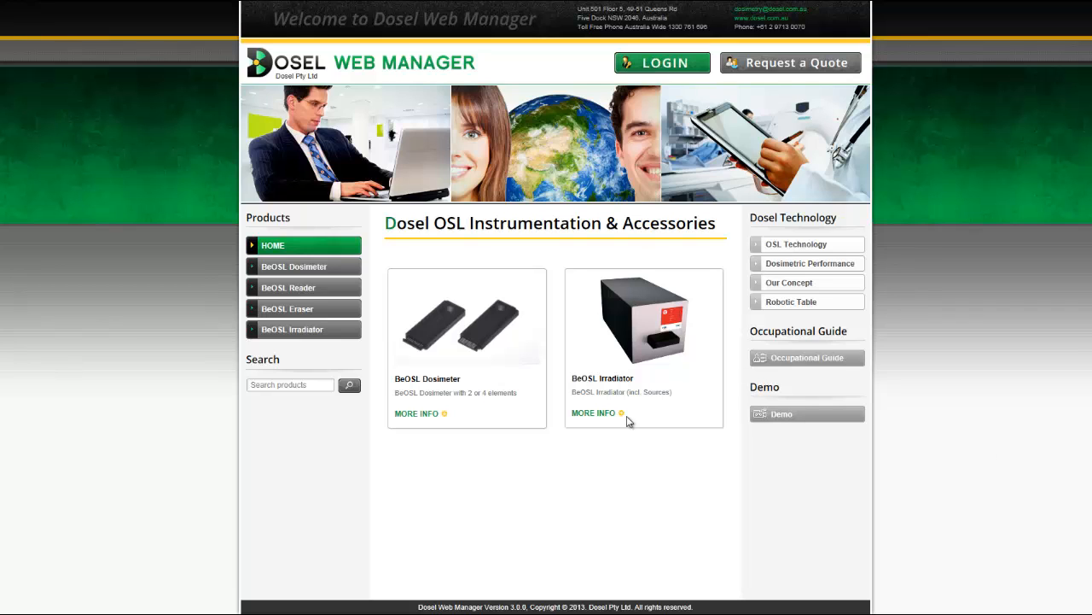
text(admin)
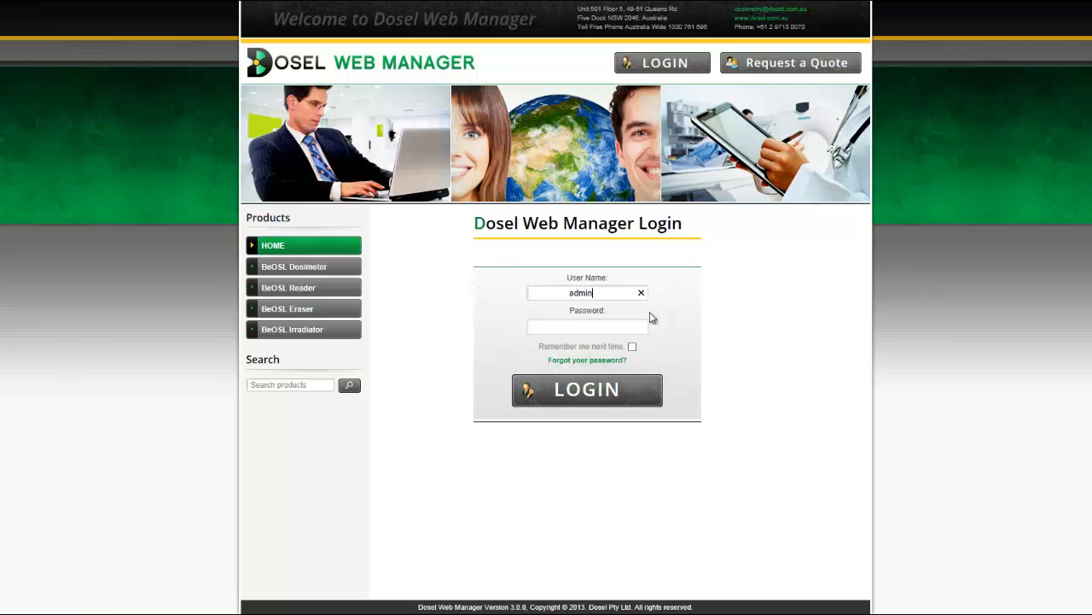
key(Tab)
text(admin••••)
click(595, 389)
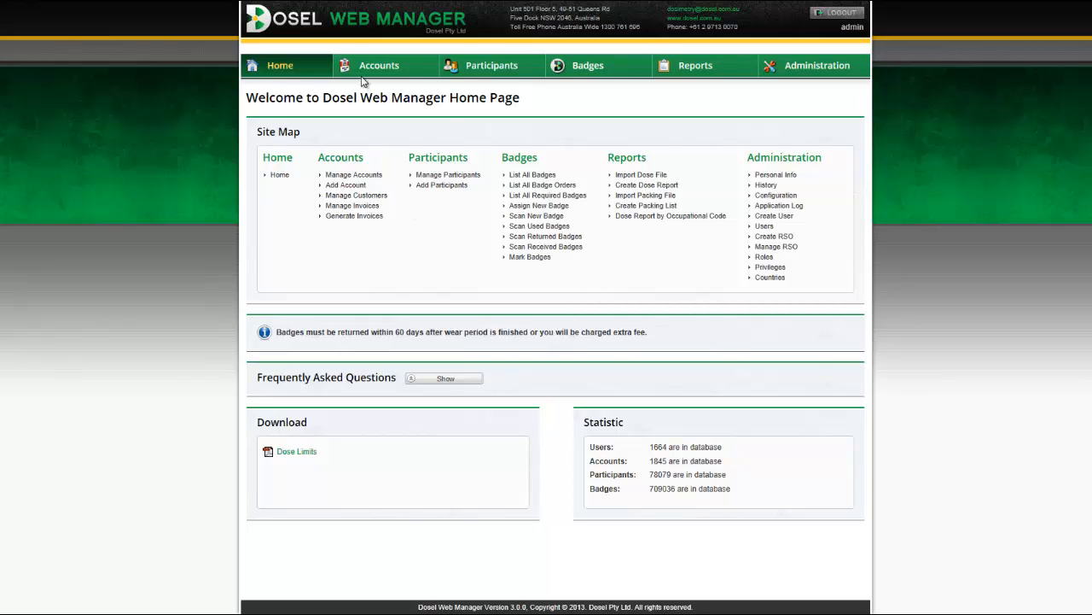
mouse_move(364, 74)
mouse_move(483, 69)
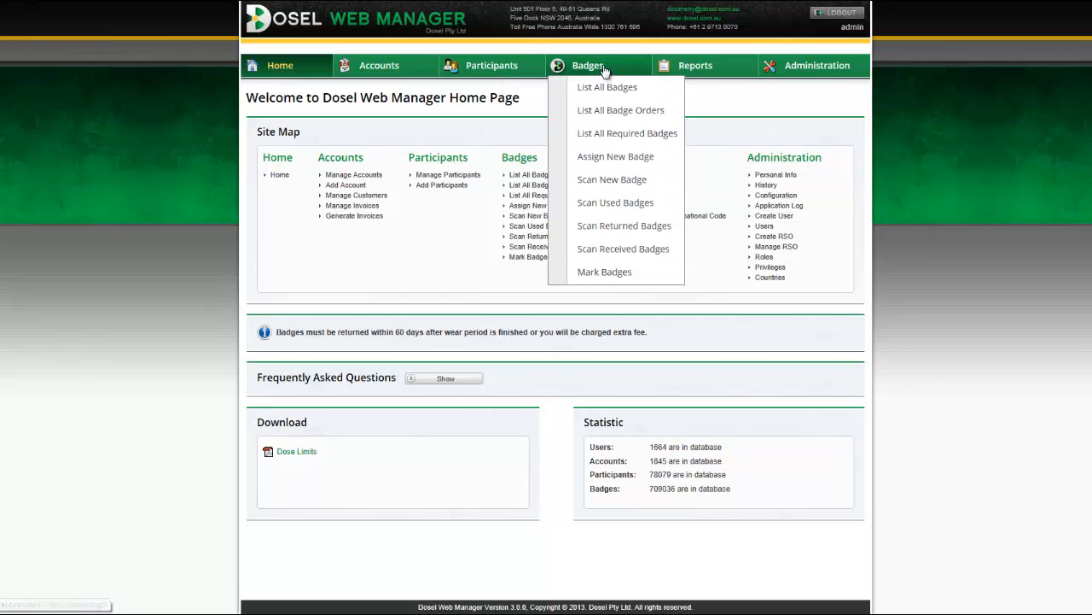
mouse_move(690, 68)
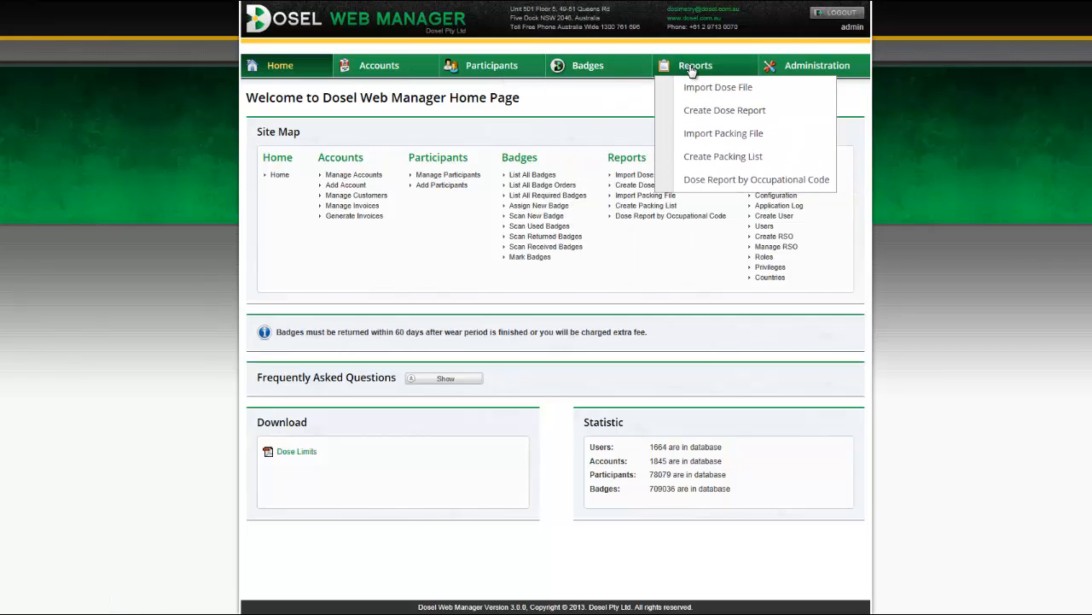
mouse_move(828, 68)
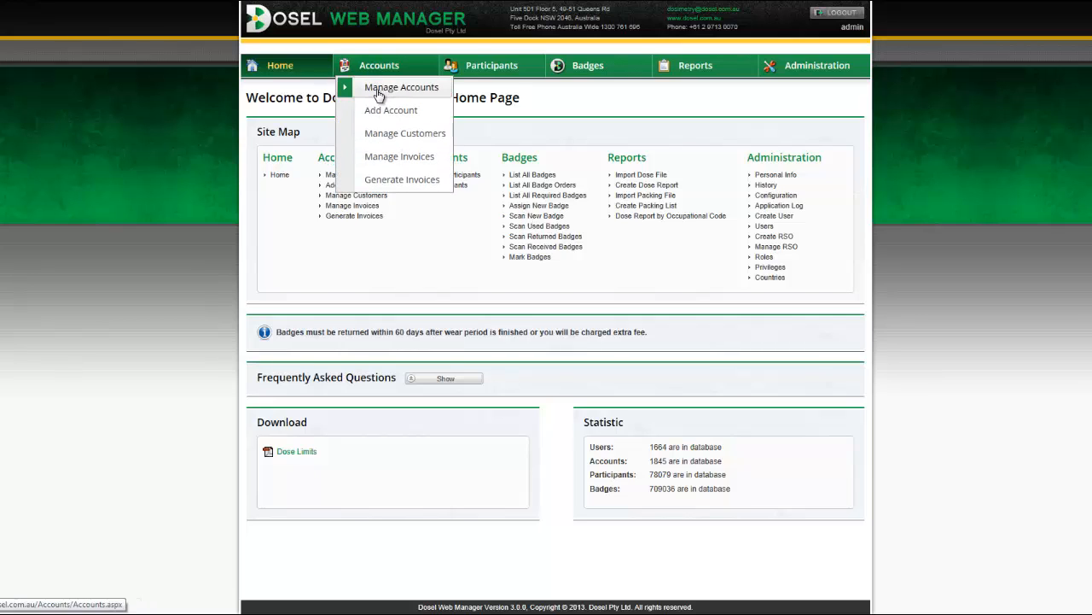
In Manage Accounts, try the number, name and Status filters, then open the first account for editing.
click(377, 88)
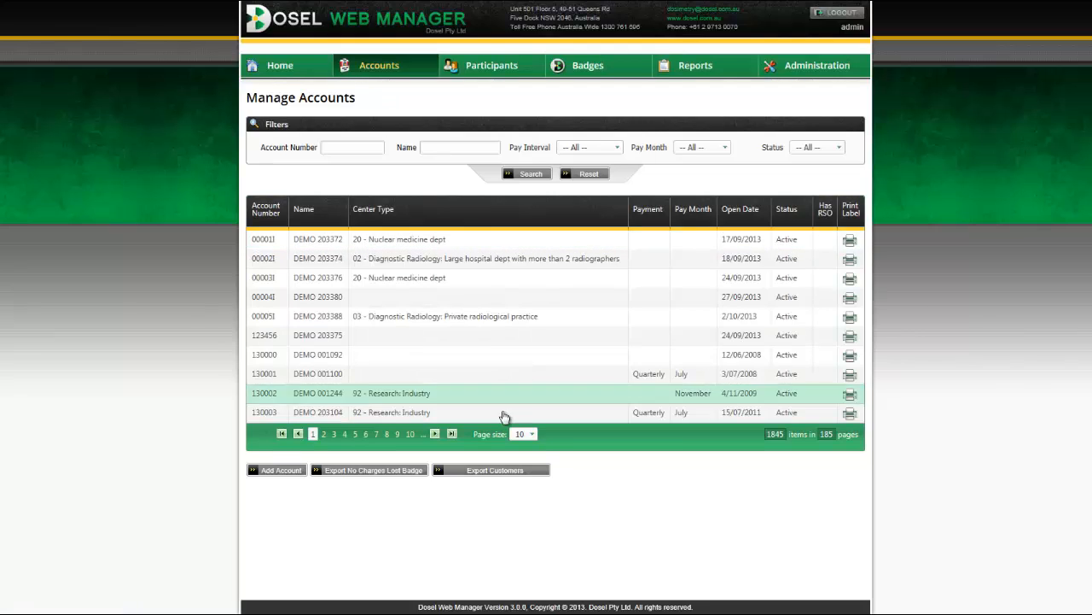
click(349, 147)
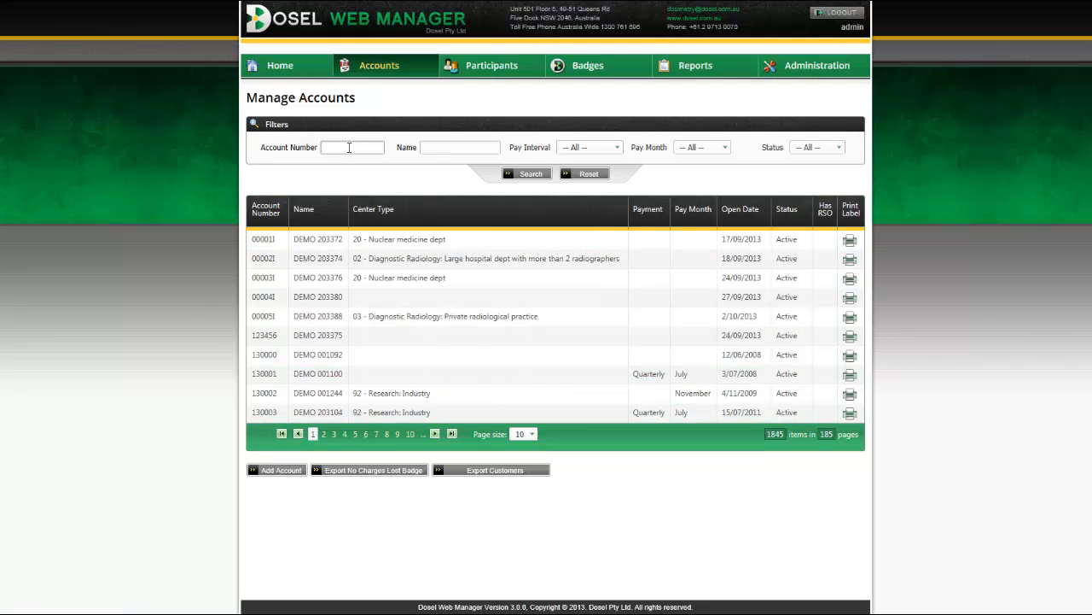
click(436, 151)
click(811, 149)
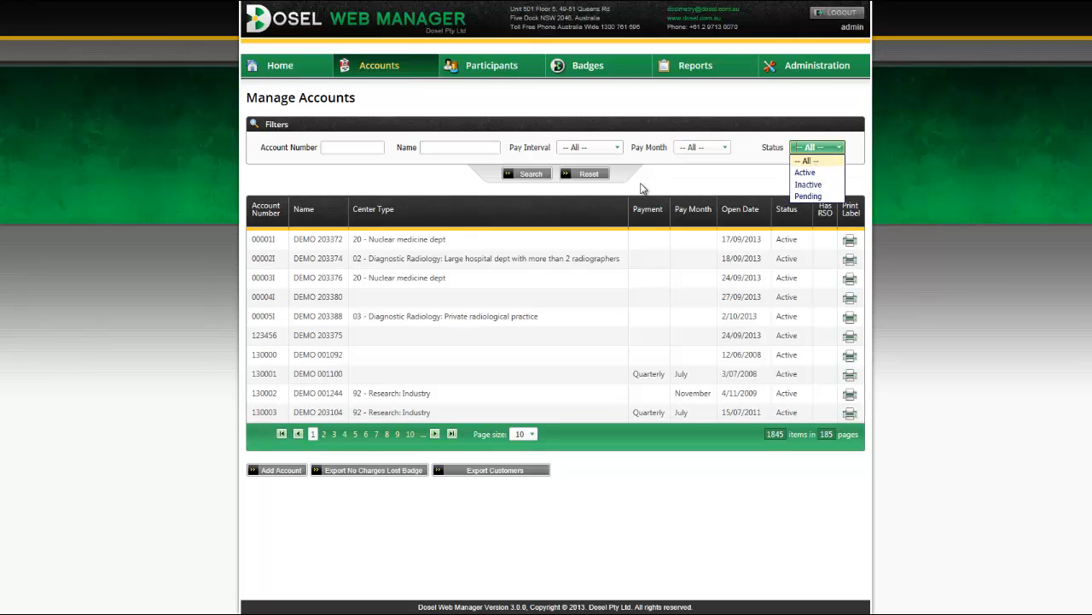
click(642, 183)
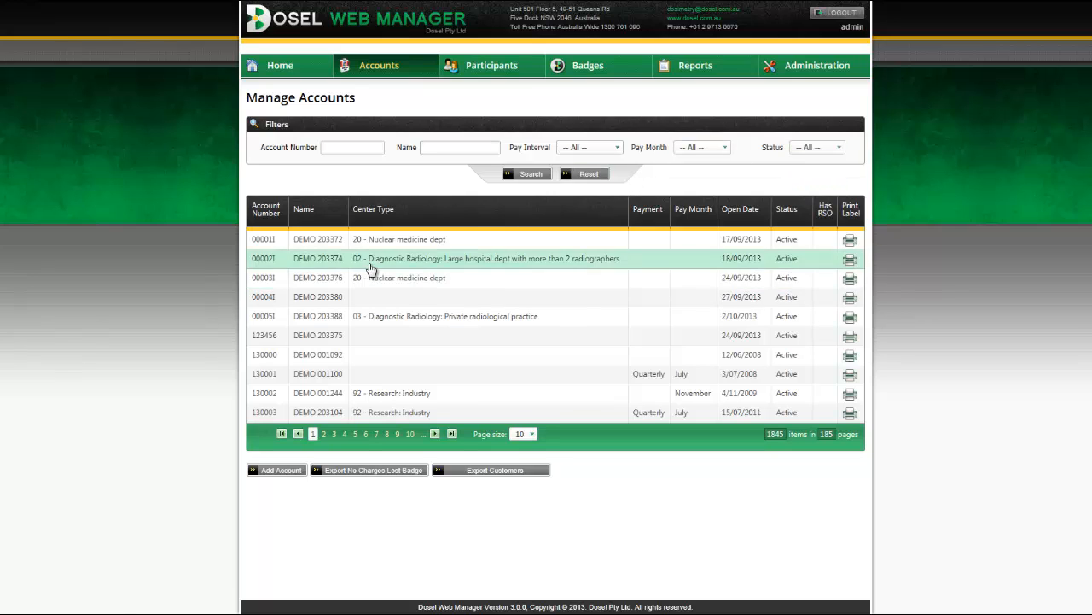
double_click(399, 247)
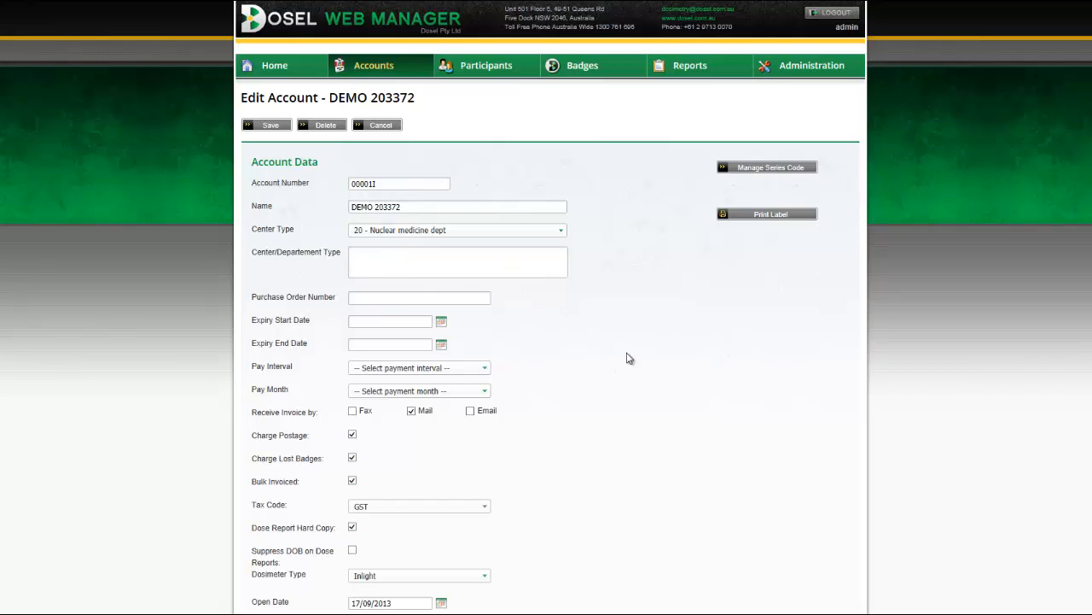
Switch Receive Invoice by from Mail to Email, leaving Center Type unchanged and reviewing the address details.
scroll(646, 334, down, 1)
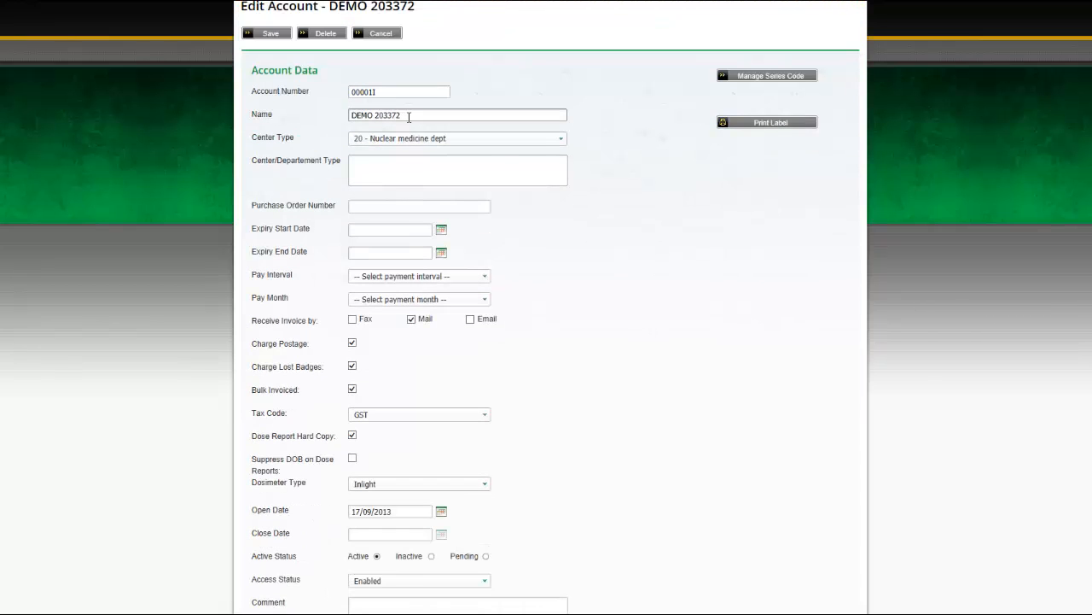
click(505, 141)
click(732, 250)
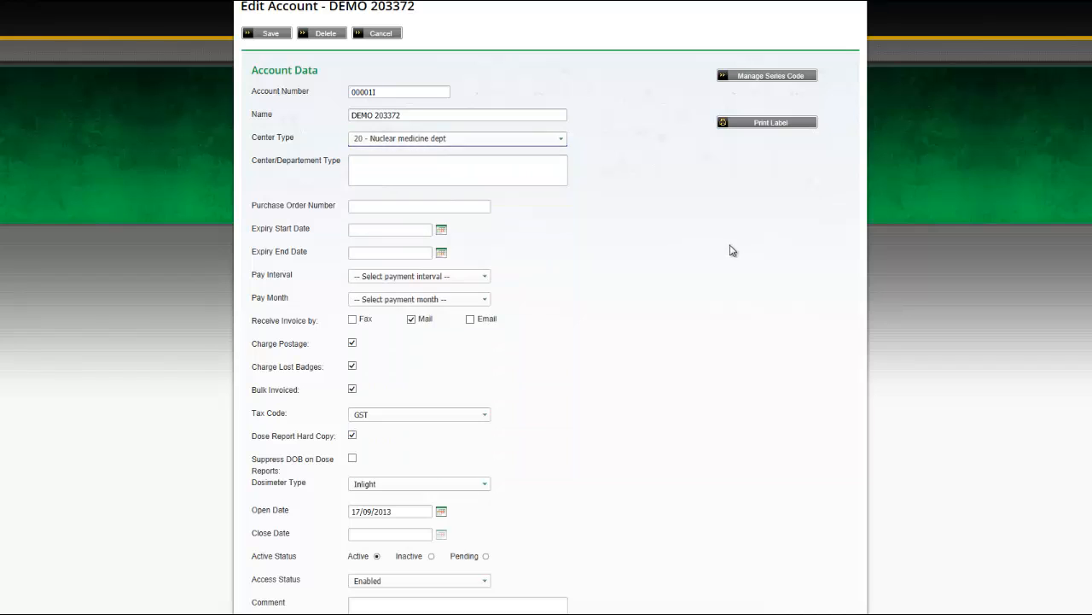
scroll(726, 252, down, 1)
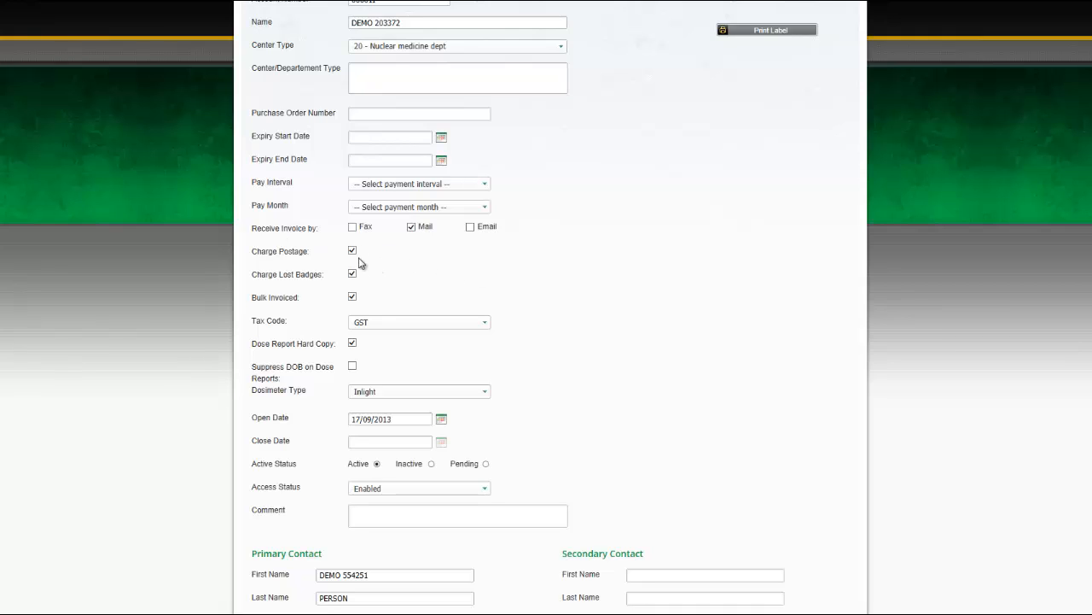
click(471, 227)
click(547, 226)
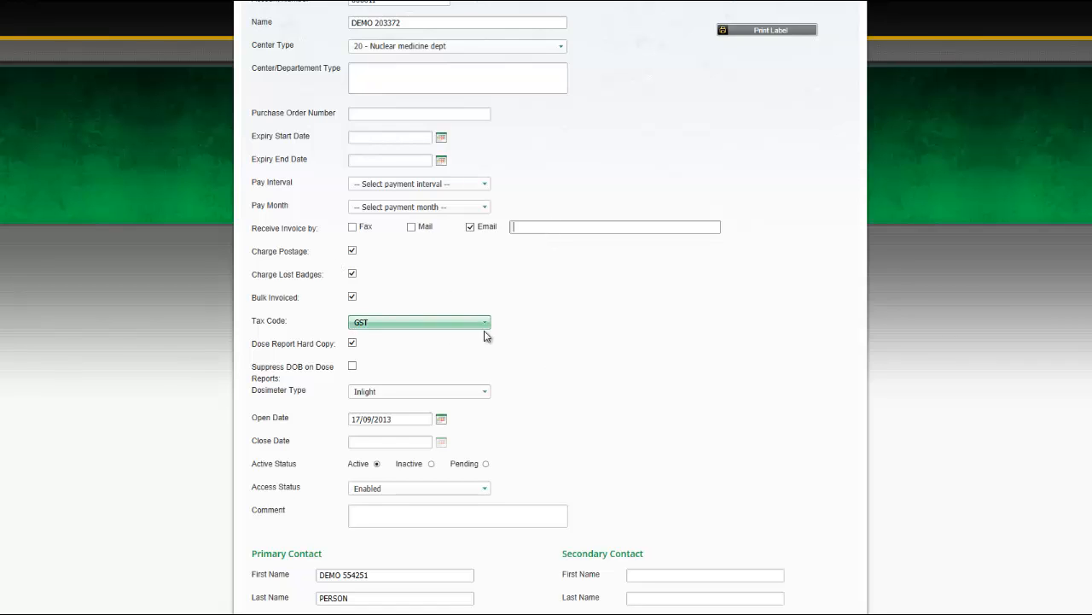
scroll(699, 418, down, 2)
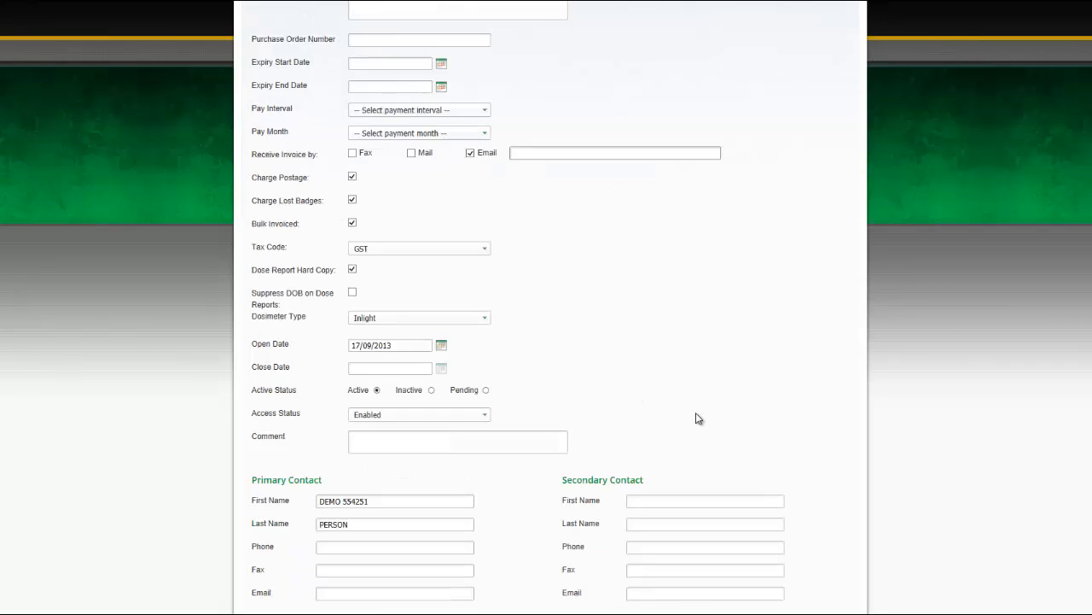
scroll(698, 418, down, 5)
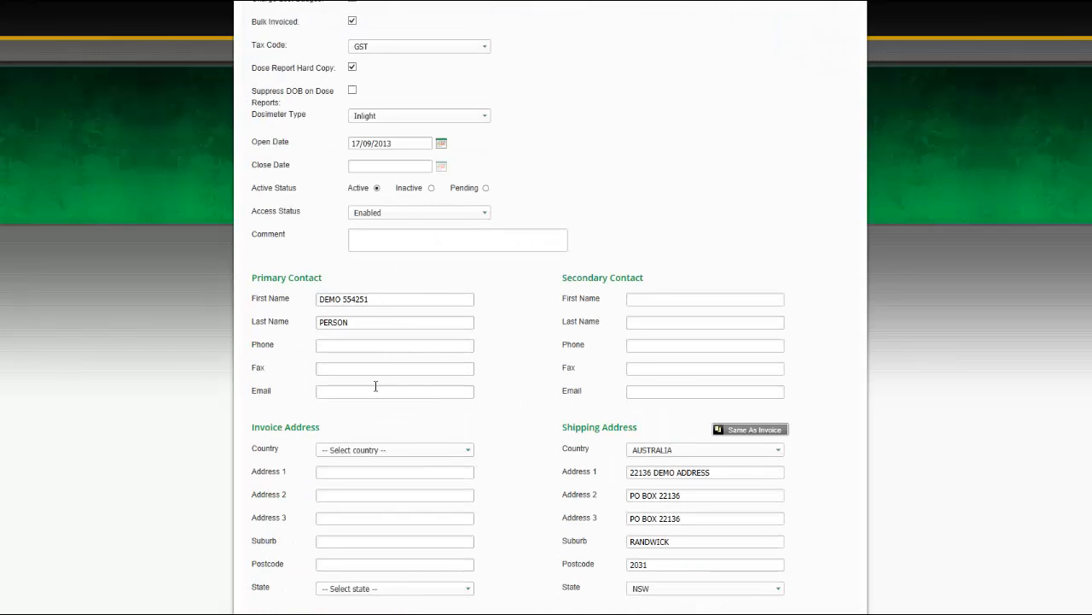
scroll(727, 317, down, 2)
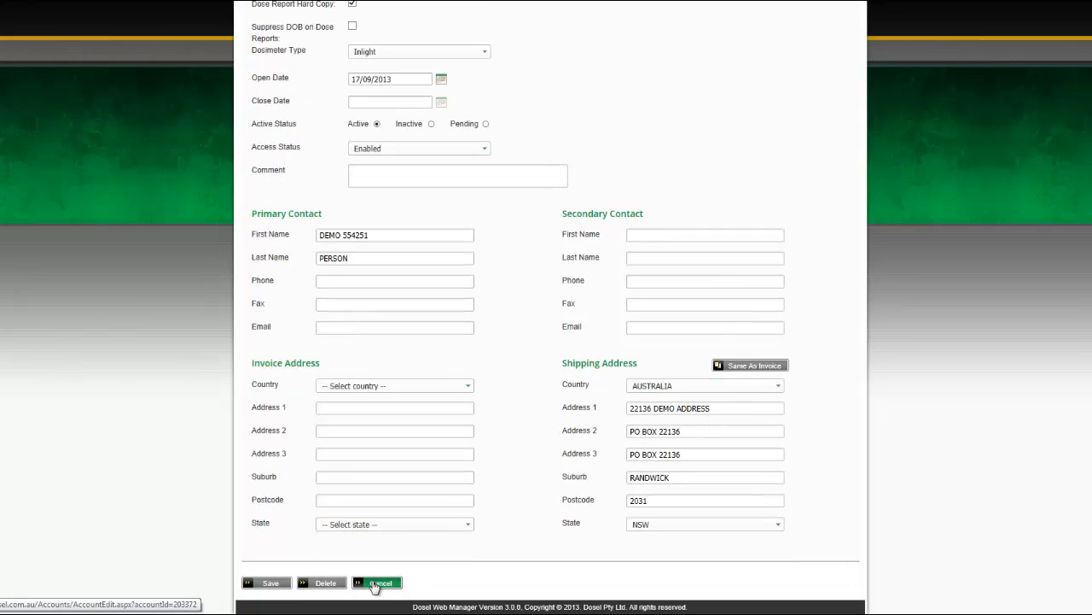
Cancel the account edit and go to Accounts > Manage Customers.
click(376, 583)
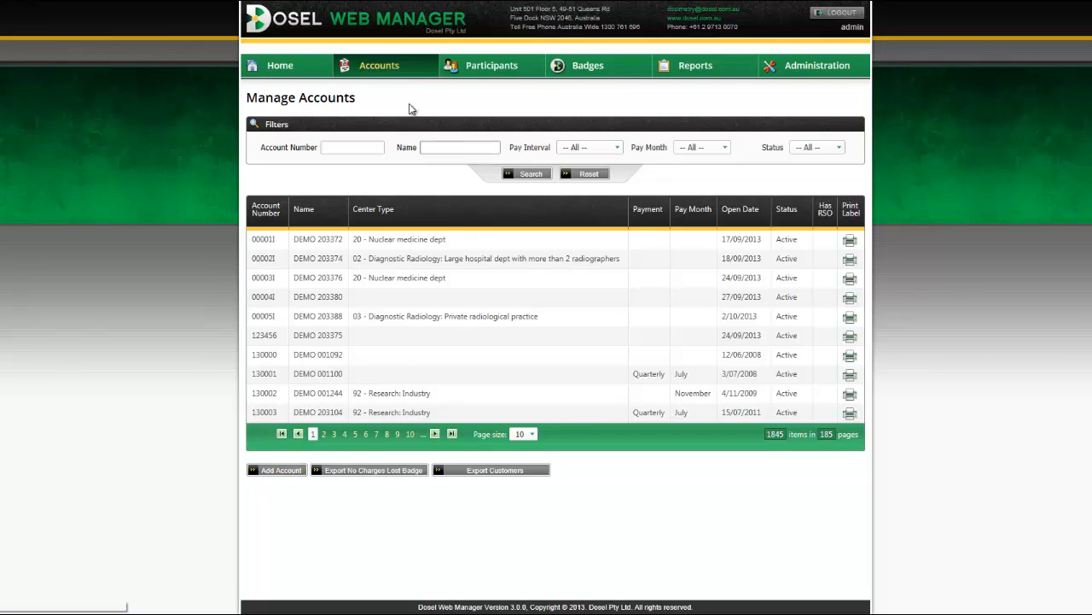
mouse_move(375, 72)
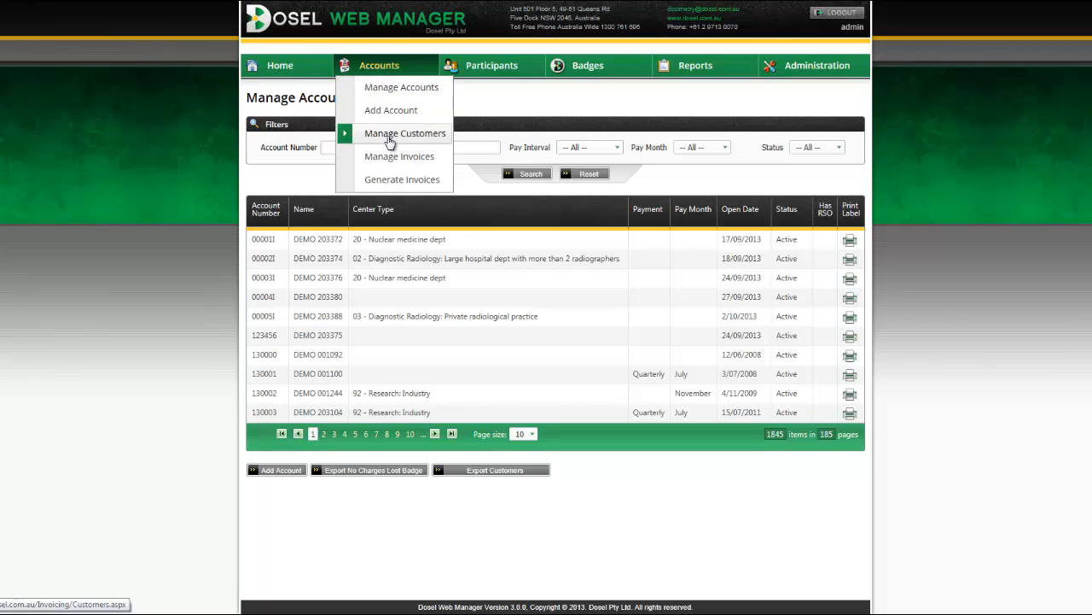
click(390, 141)
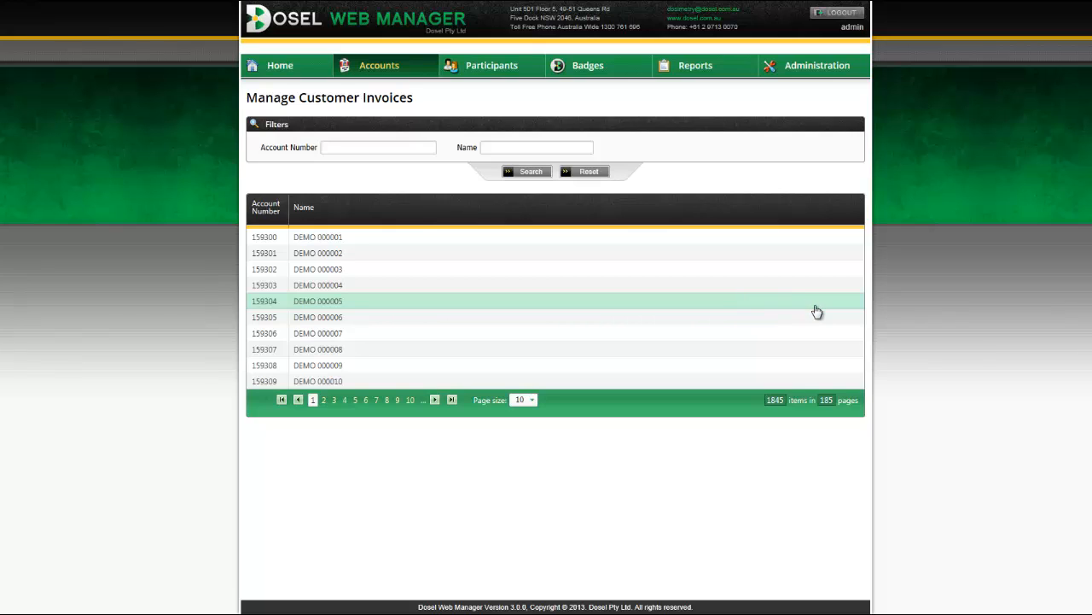
Open the first customer and link the third listed account to it.
click(362, 242)
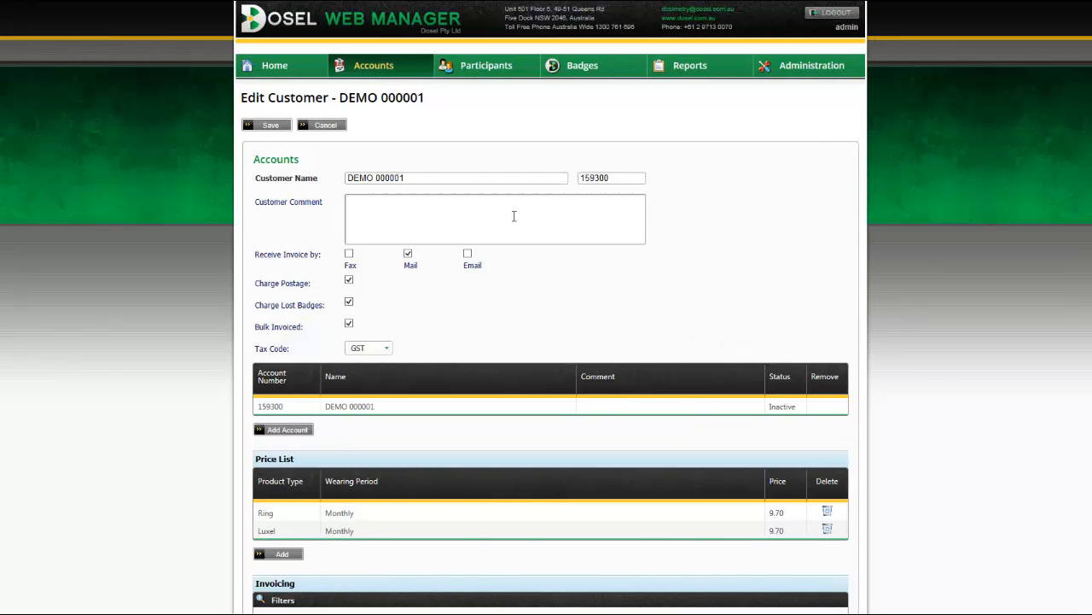
scroll(514, 216, down, 1)
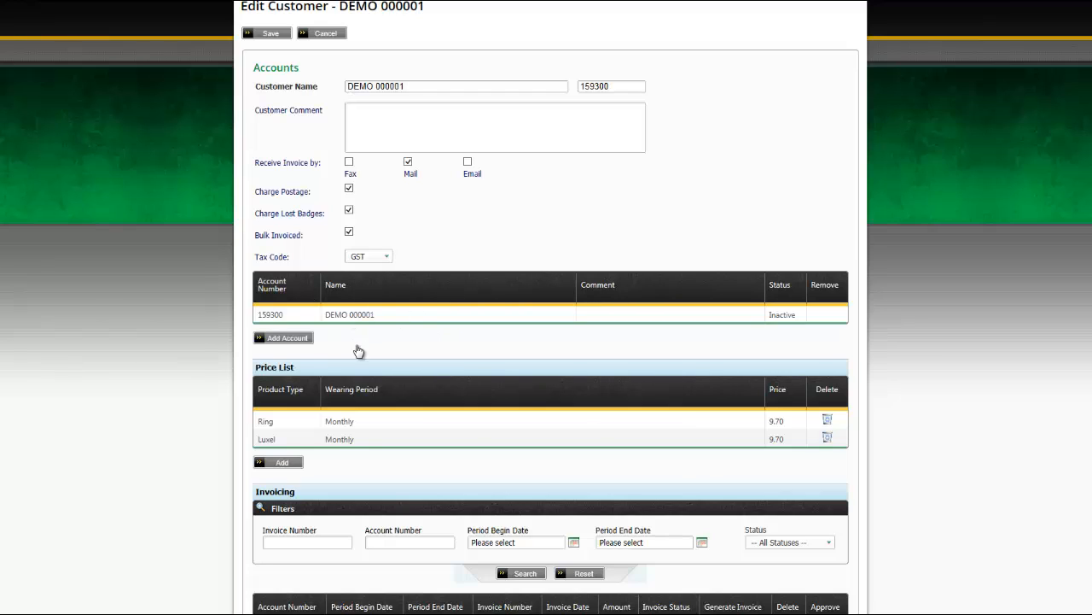
click(299, 340)
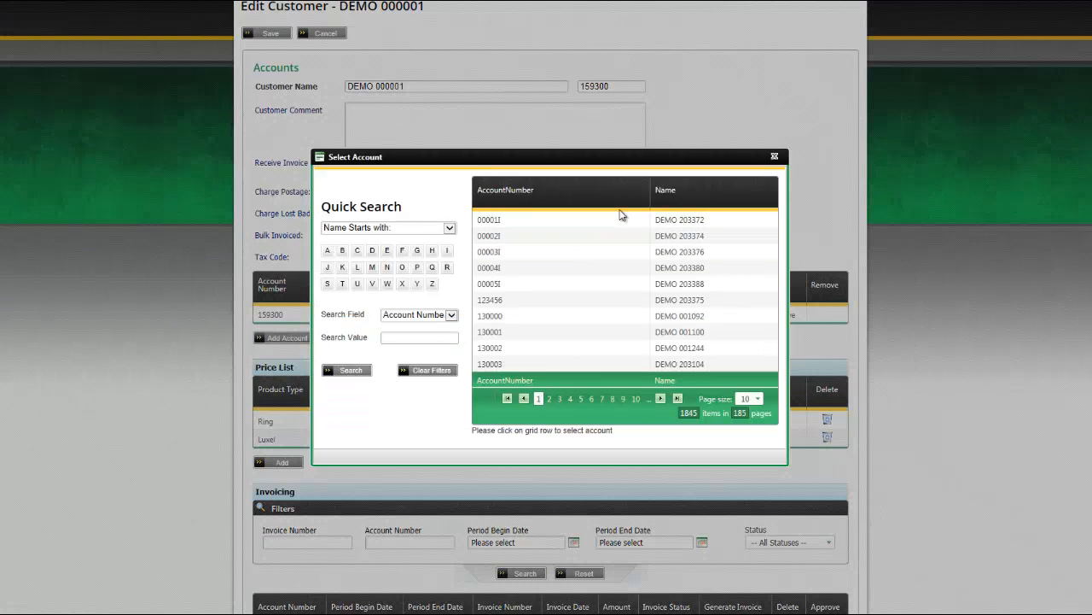
double_click(671, 254)
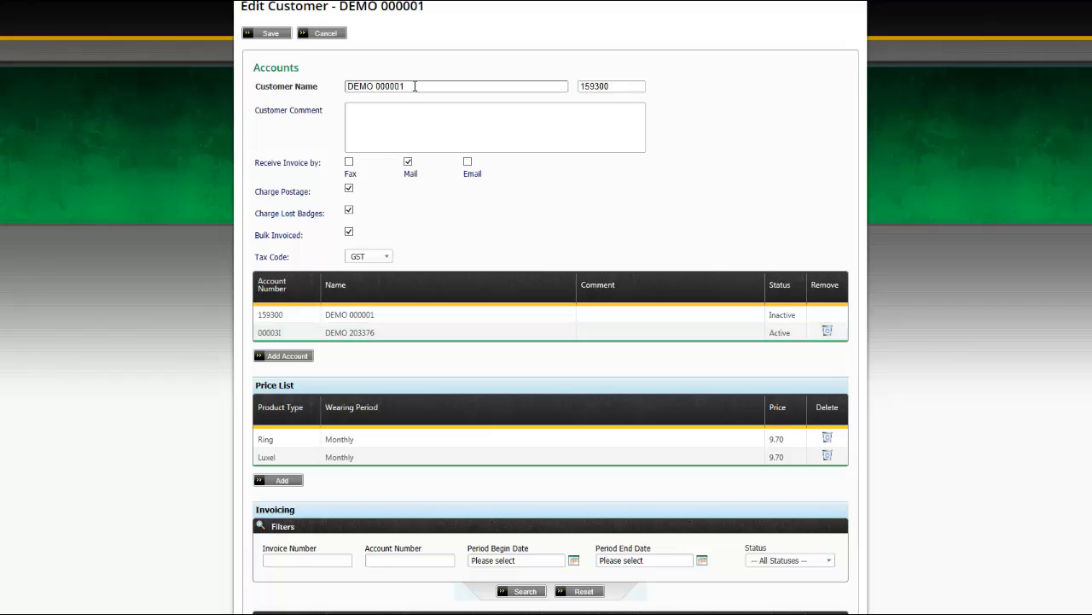
drag(416, 86, 346, 85)
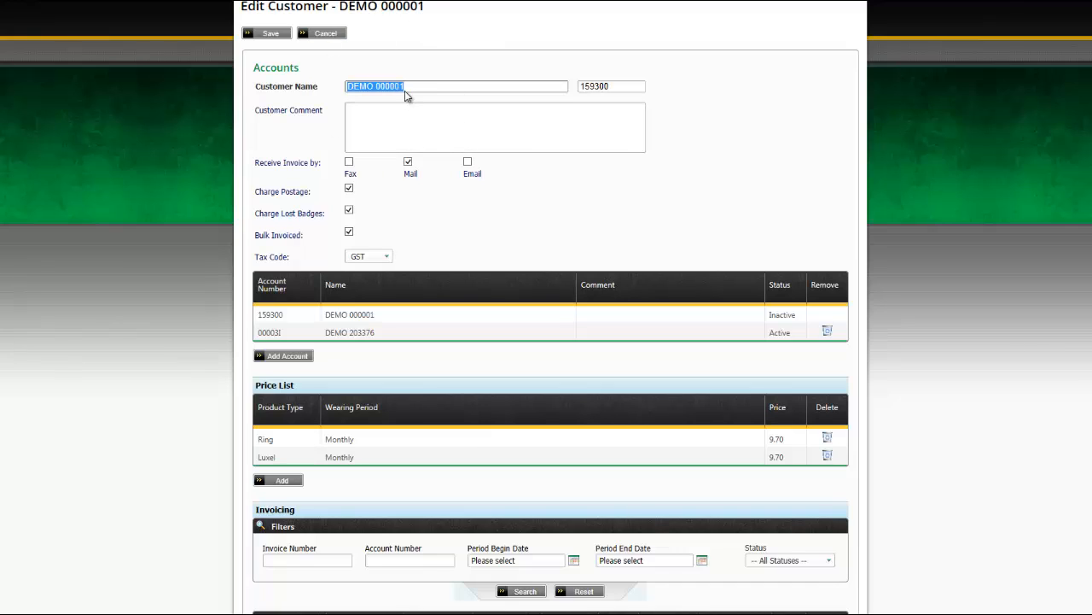
click(408, 86)
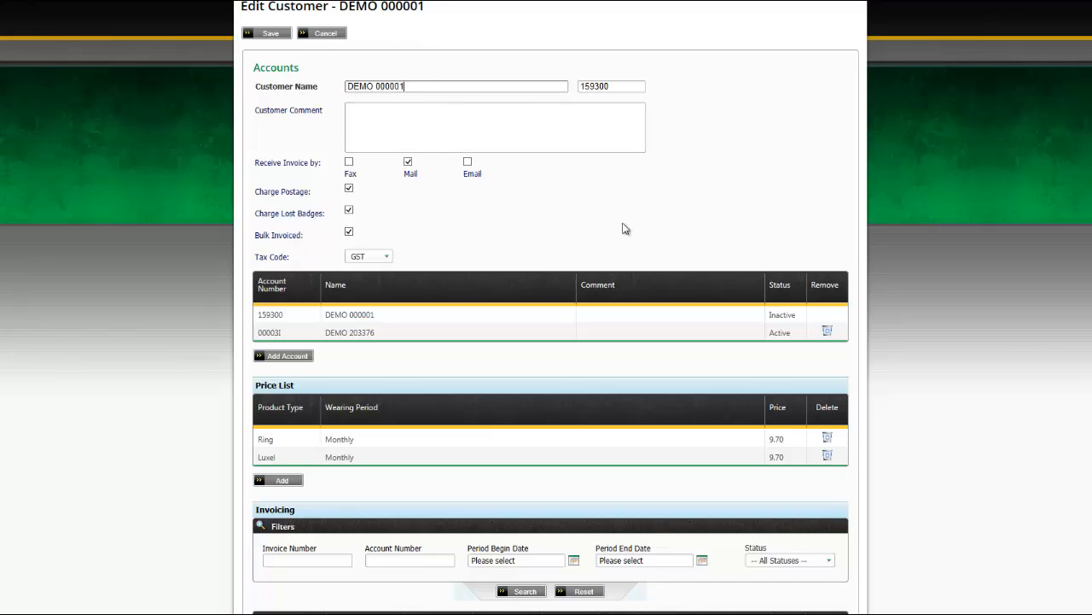
Leave Charge Postage unchecked so a Delivery Freight of 0.00 applies.
click(348, 162)
click(348, 209)
click(349, 192)
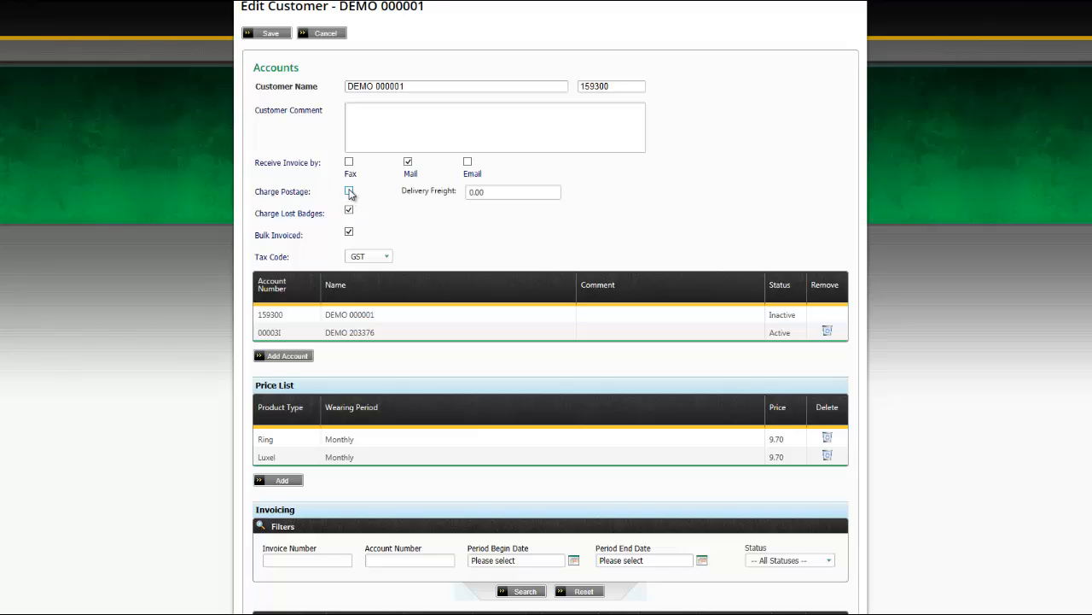
click(349, 191)
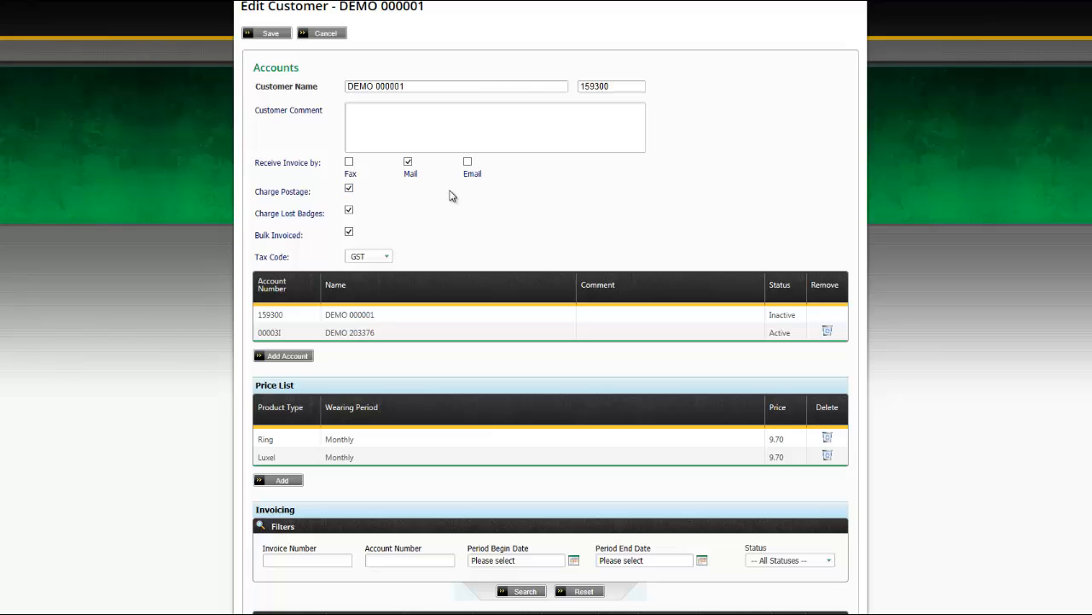
click(349, 190)
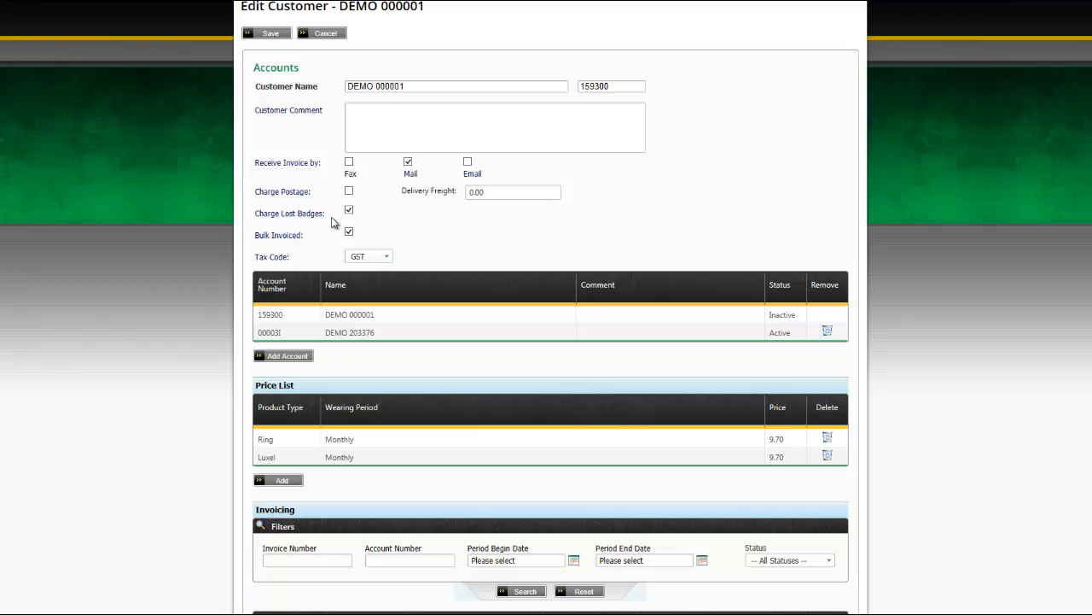
Keep GST as the tax code and scroll through the rest of the form.
scroll(635, 225, down, 1)
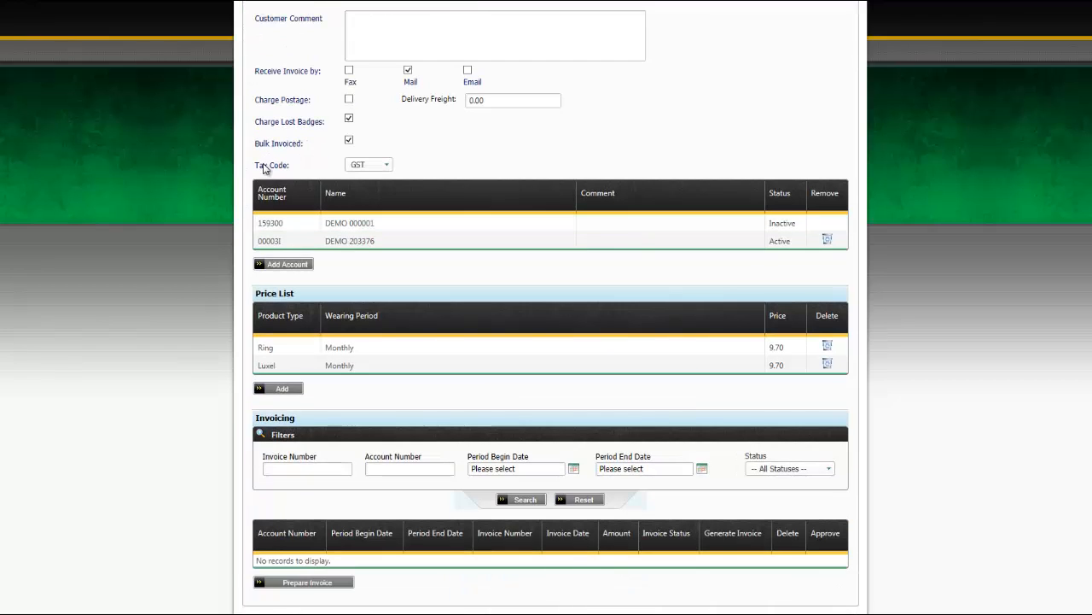
click(363, 164)
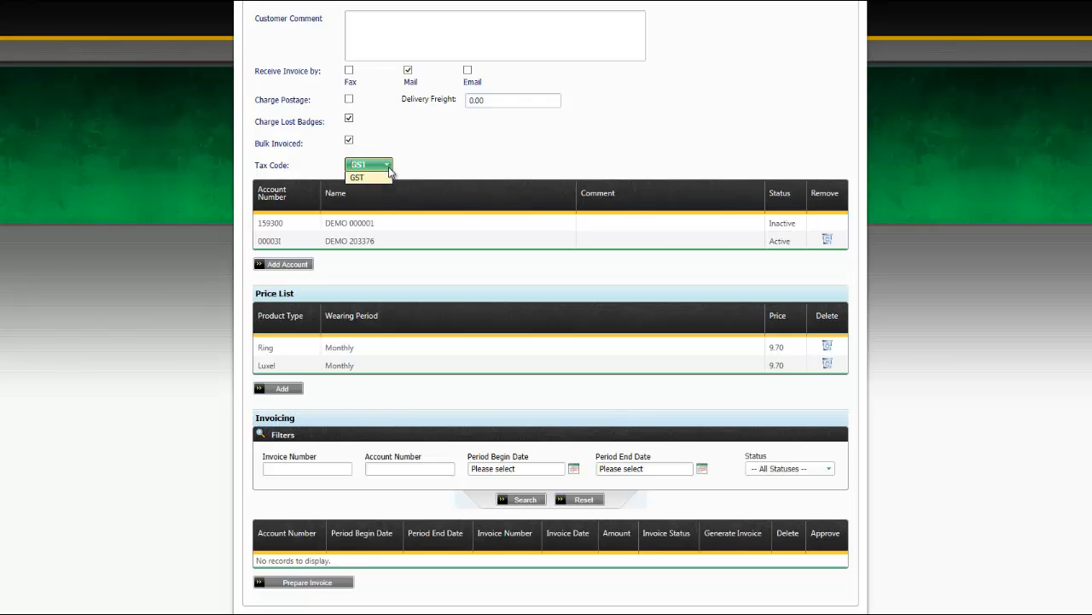
click(357, 181)
scroll(819, 318, down, 1)
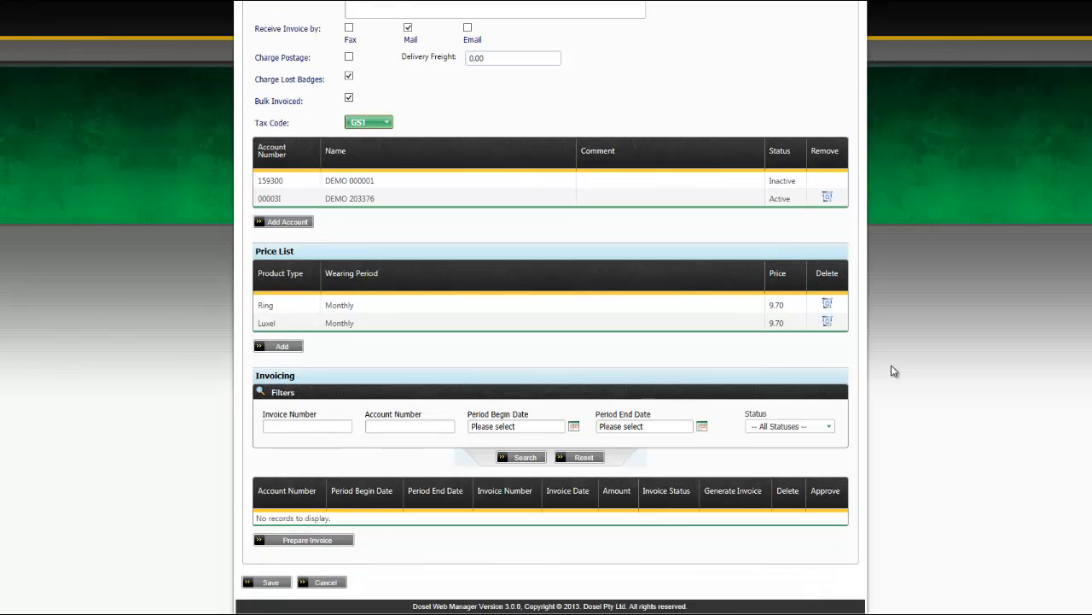
scroll(890, 358, up, 1)
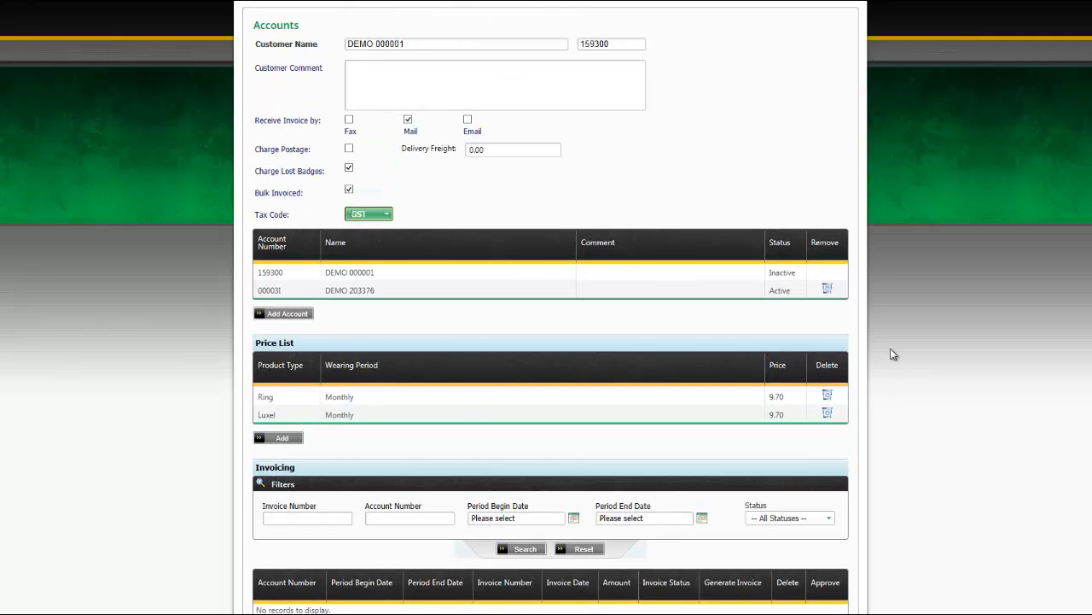
scroll(854, 401, down, 1)
Cancel the customer edit, open Generate Invoices and set Period Begin Date to 01/11/2013.
click(322, 583)
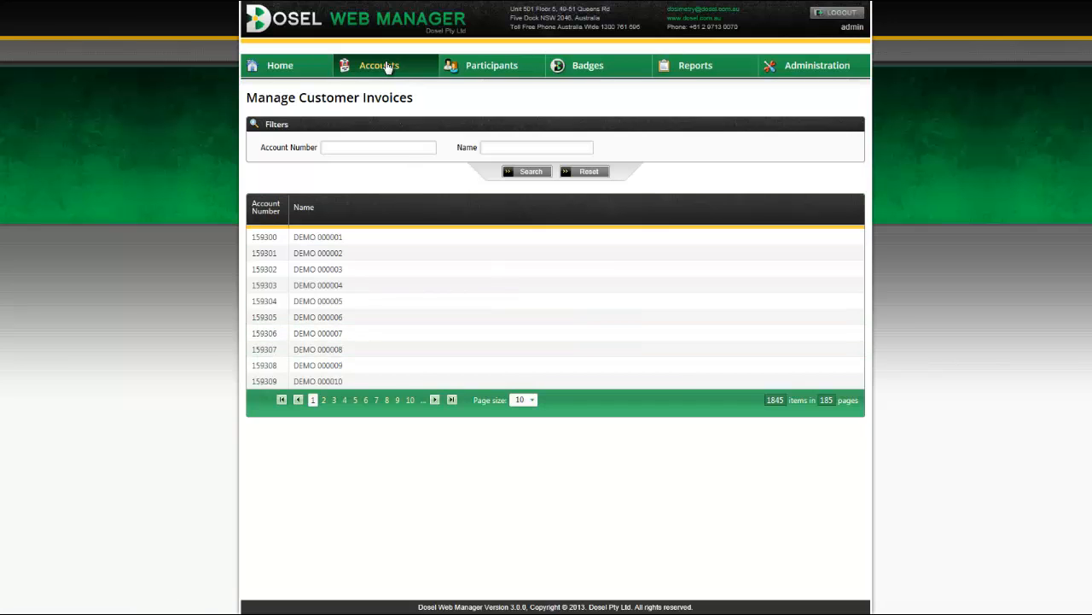
mouse_move(385, 66)
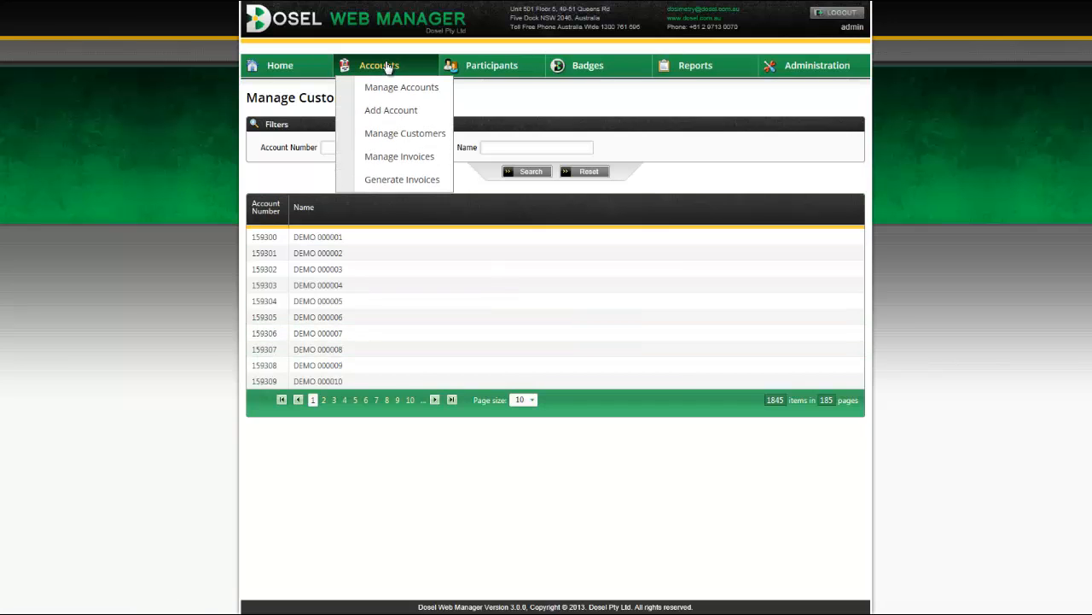
click(392, 180)
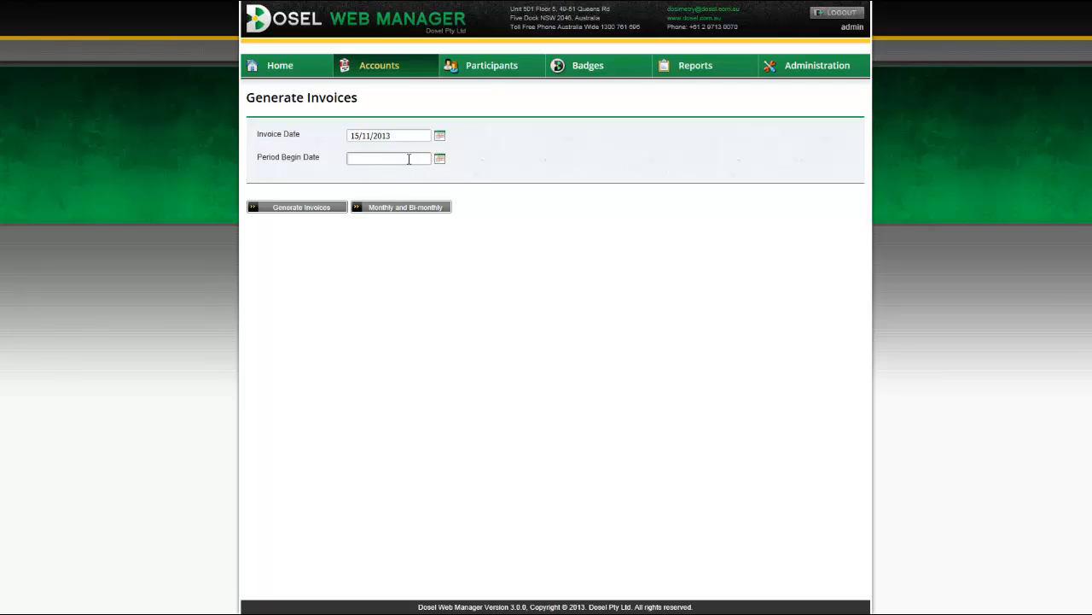
click(441, 160)
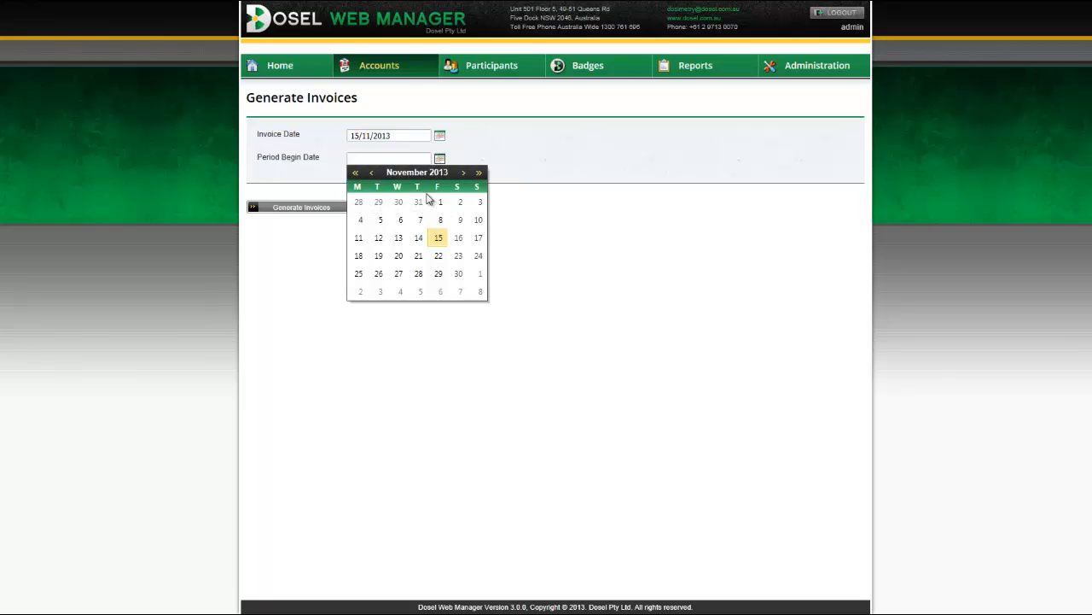
click(440, 202)
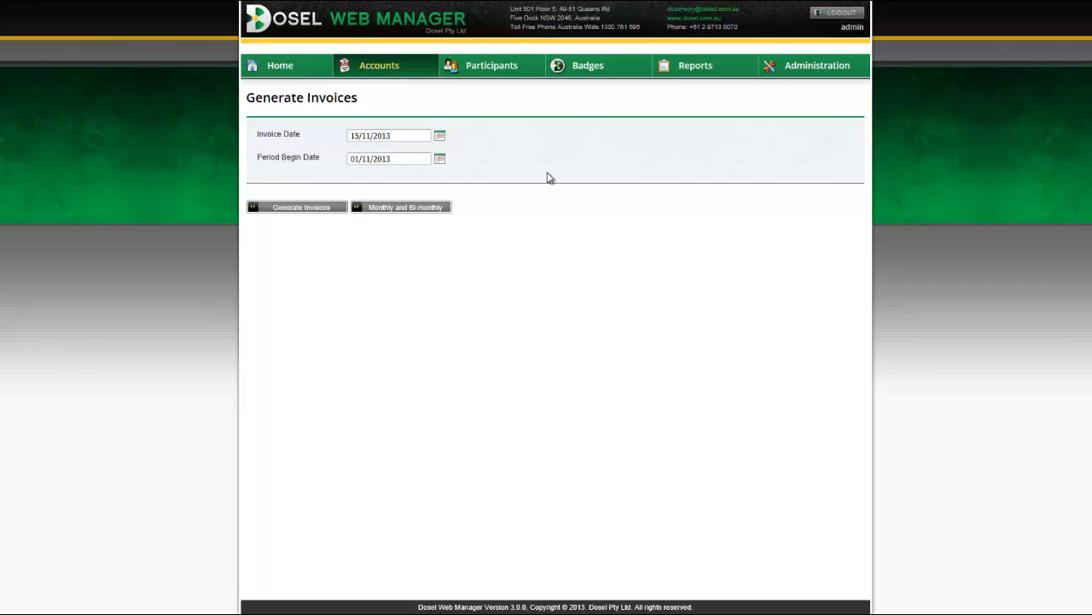
Open the first customer from Manage Customers and review its 9.70 monthly Ring and Luxel pricing.
mouse_move(388, 70)
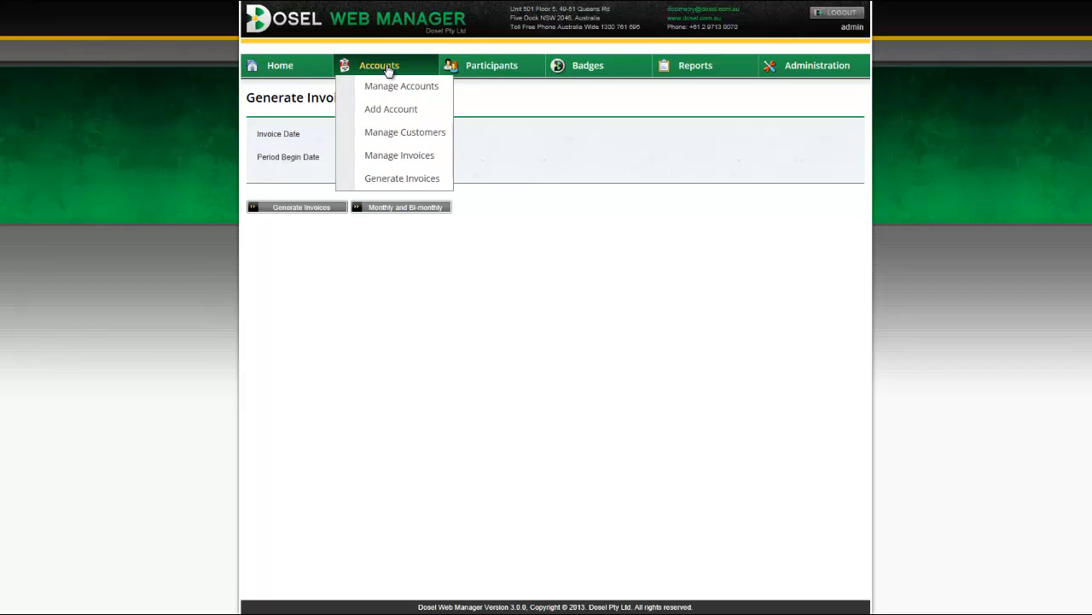
click(391, 132)
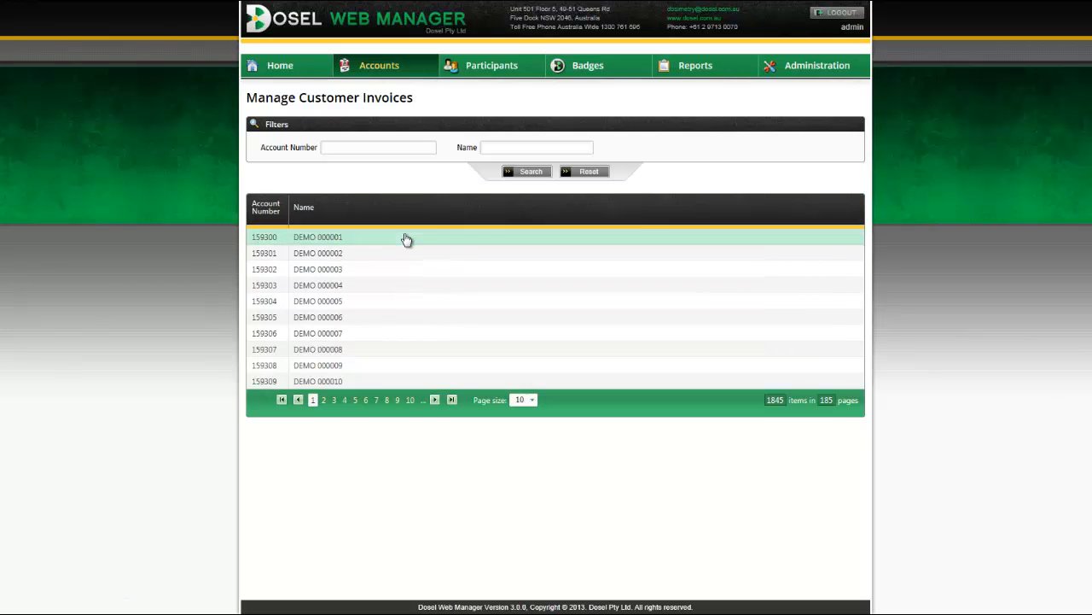
click(406, 240)
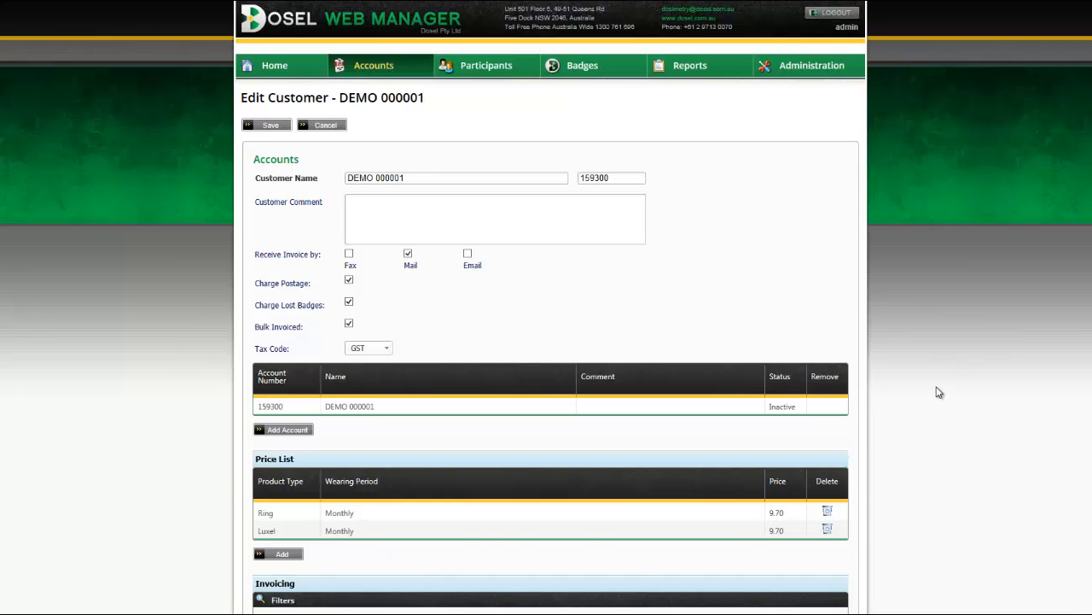
scroll(938, 392, down, 1)
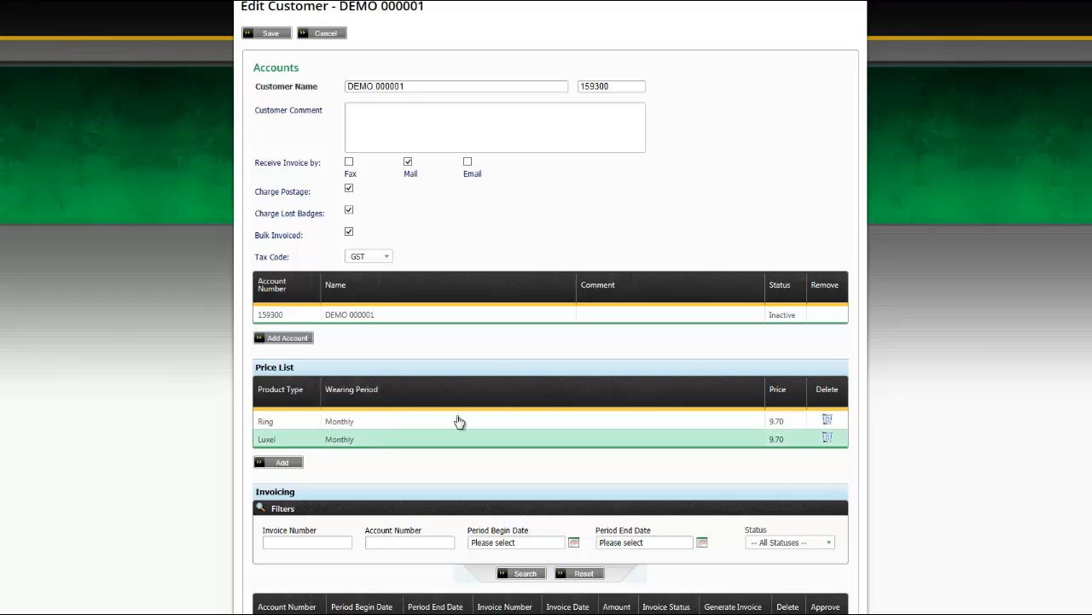
scroll(566, 400, down, 1)
scroll(566, 401, down, 1)
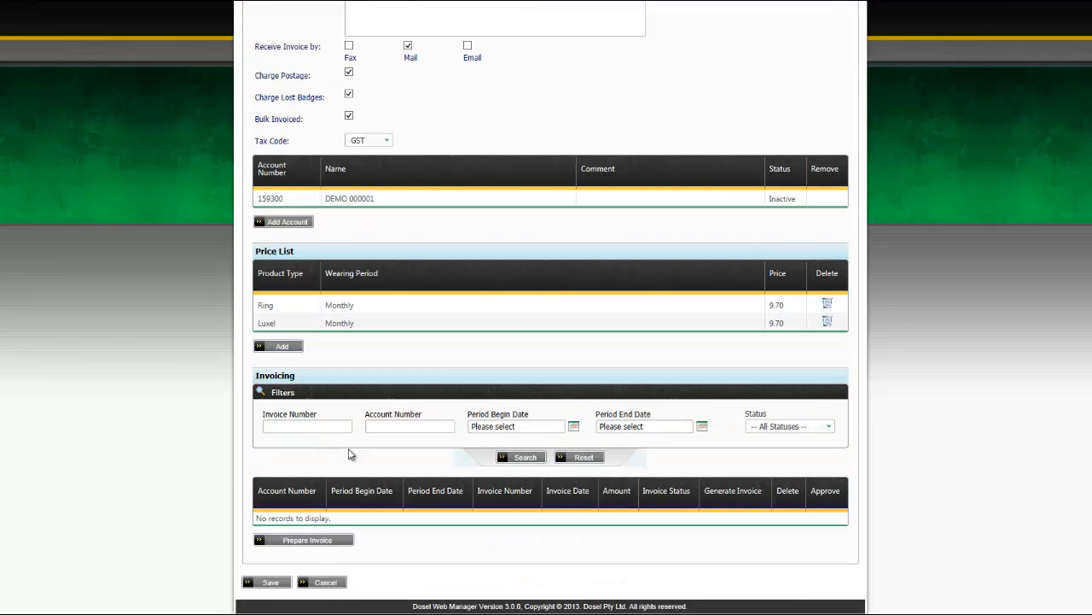
scroll(352, 91, up, 3)
mouse_move(377, 68)
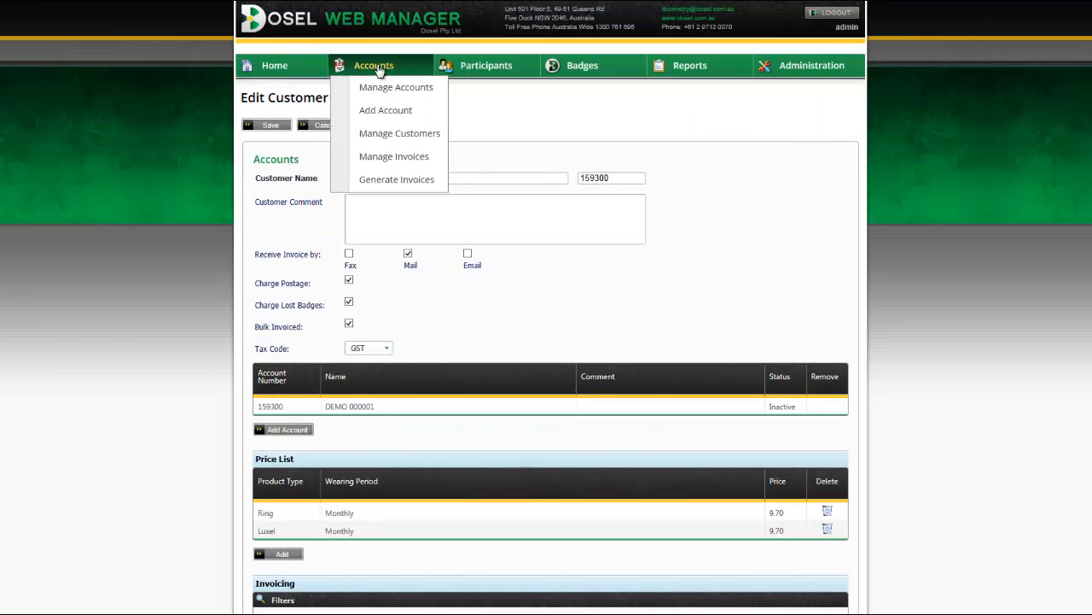
In Manage Invoices, try the invoice number, account number and Status filters, then open the first invoice.
click(396, 158)
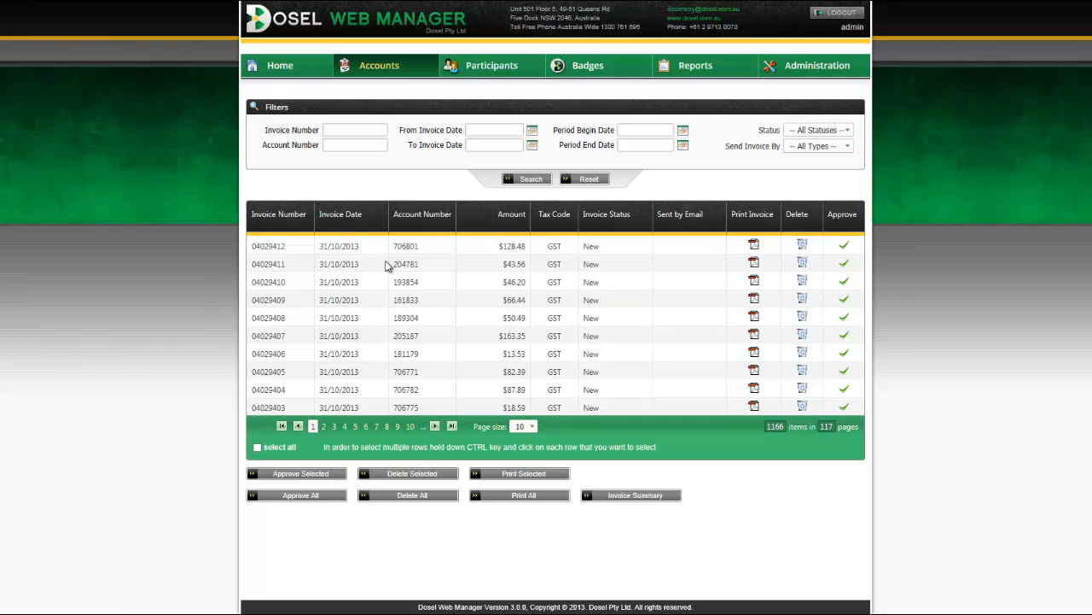
click(335, 126)
click(348, 146)
click(851, 134)
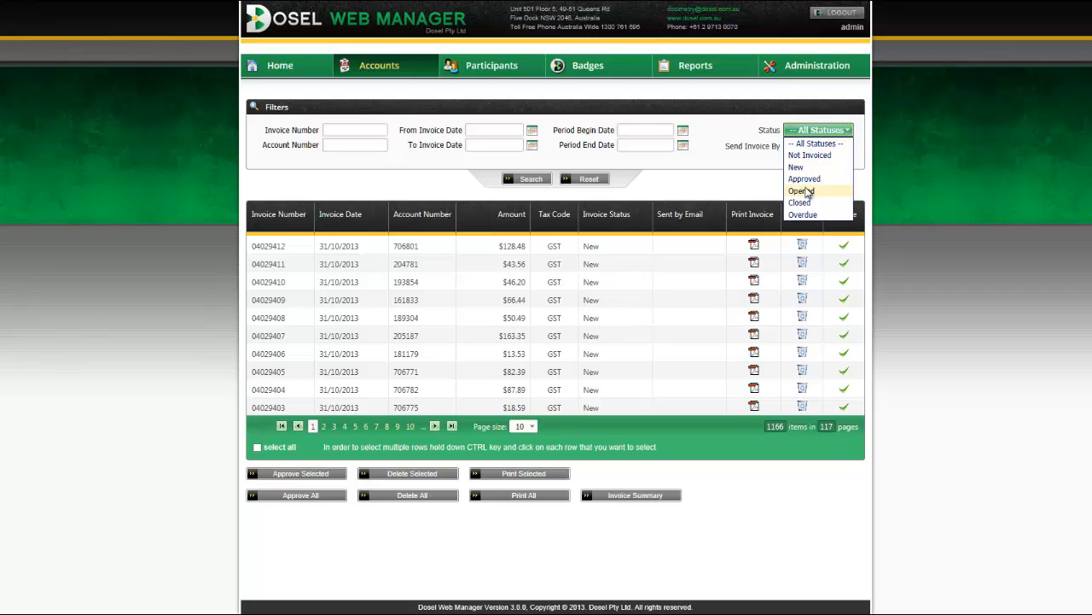
click(738, 175)
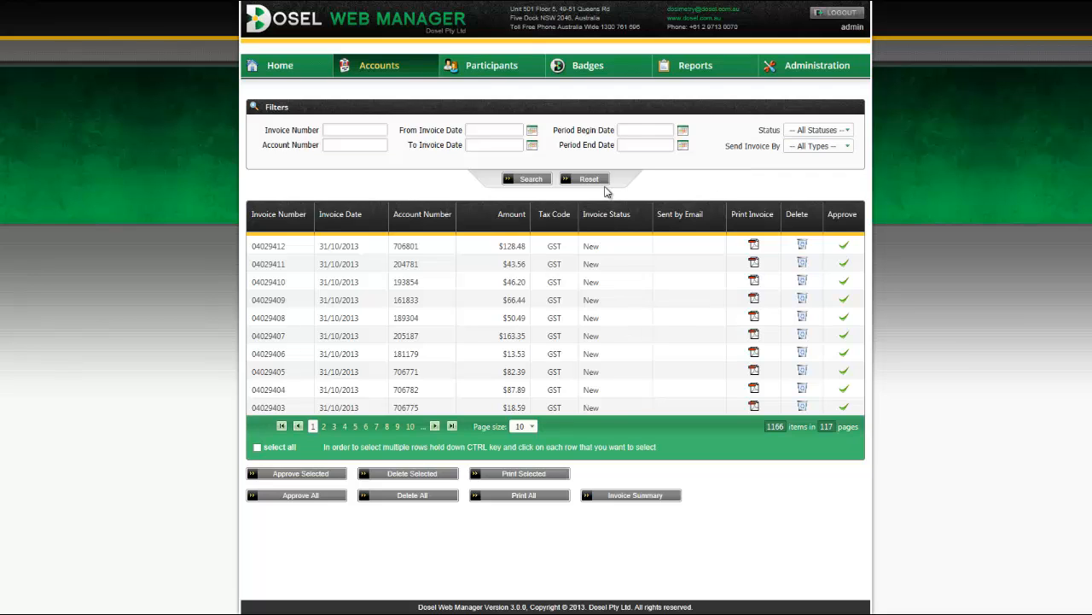
click(426, 249)
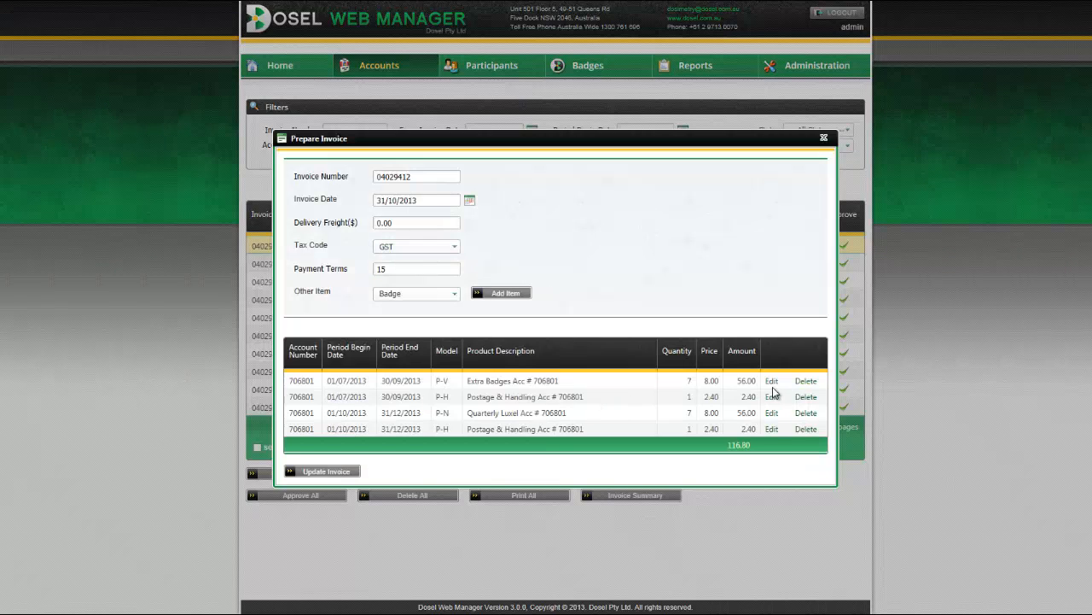
click(773, 382)
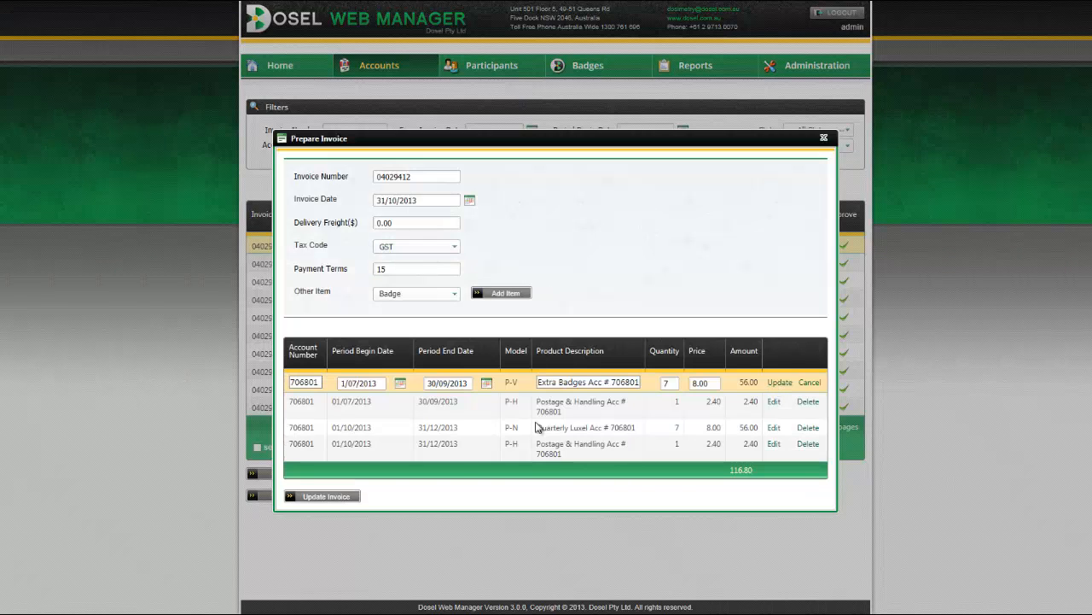
click(809, 383)
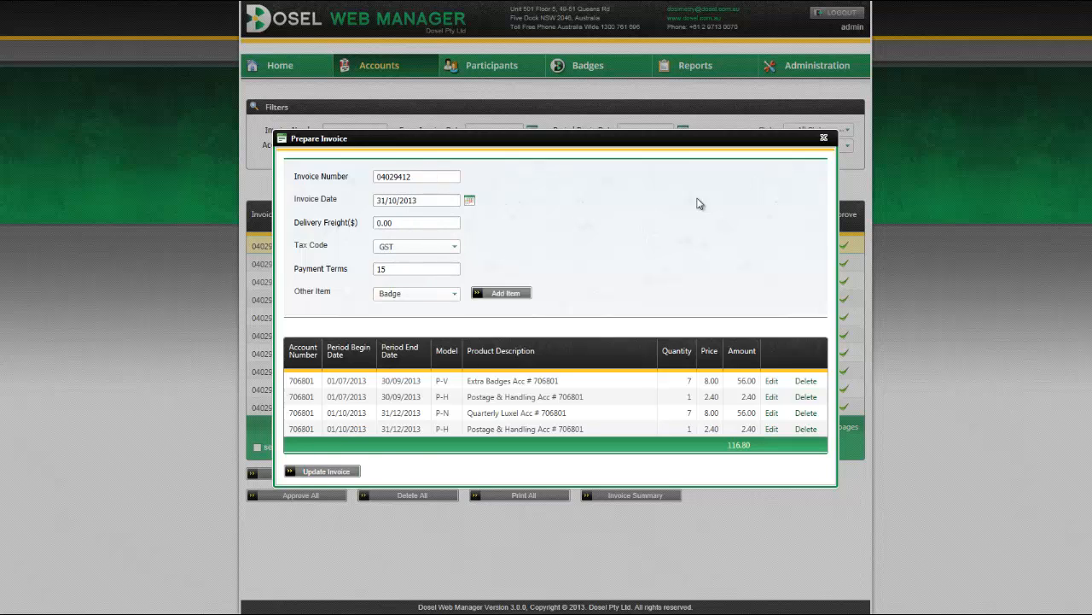
click(410, 294)
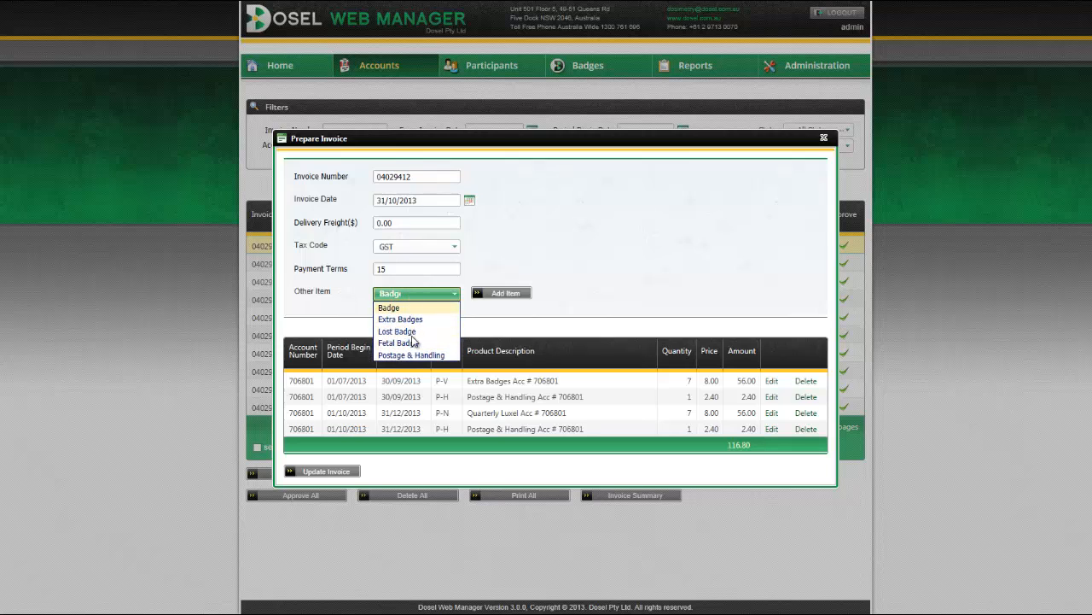
click(662, 253)
click(823, 138)
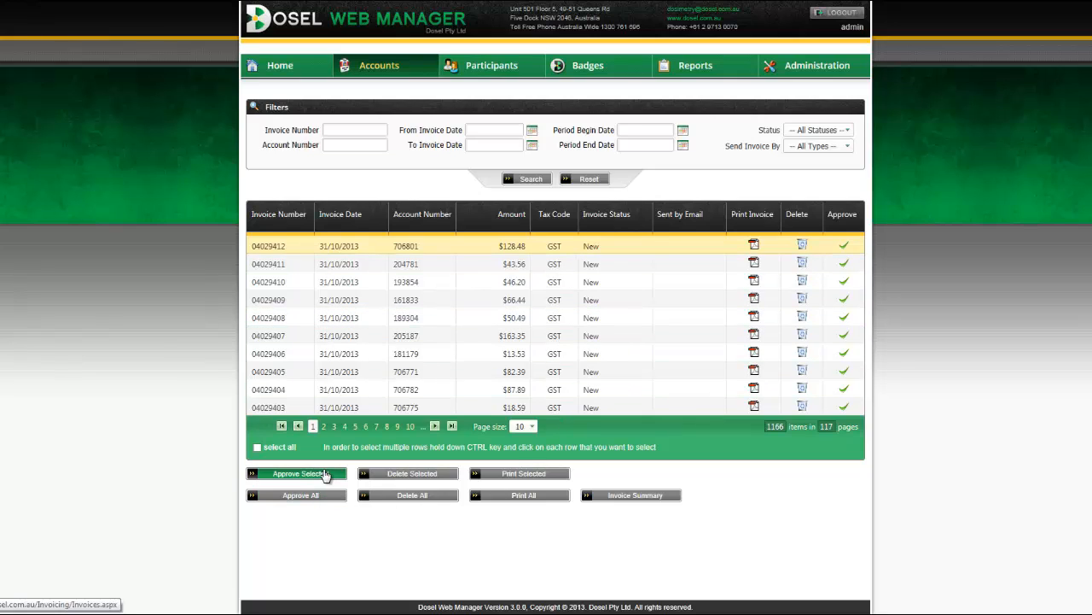
Start approving the invoice but cancel the confirmation, leaving it unapproved.
click(848, 246)
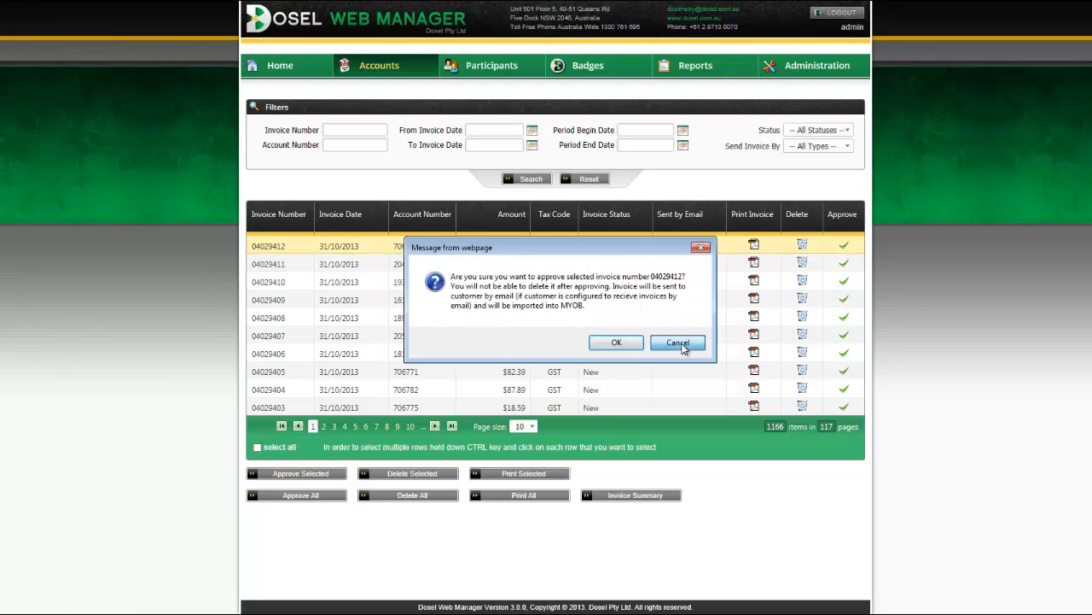
click(825, 343)
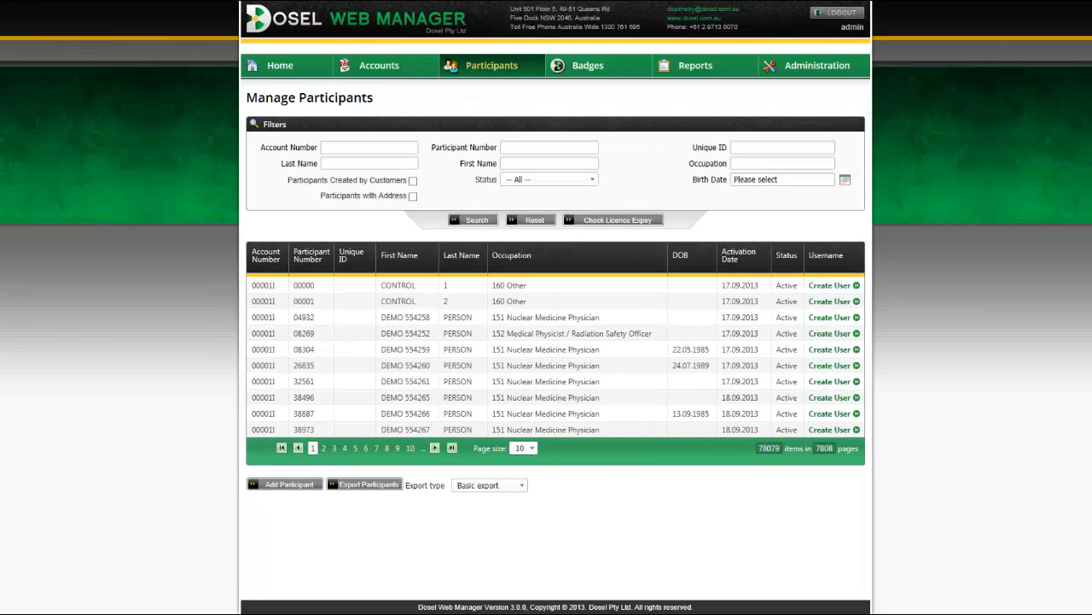
Open the 152 Medical Physicist / Radiation Safety Officer participant's record for editing.
mouse_move(493, 73)
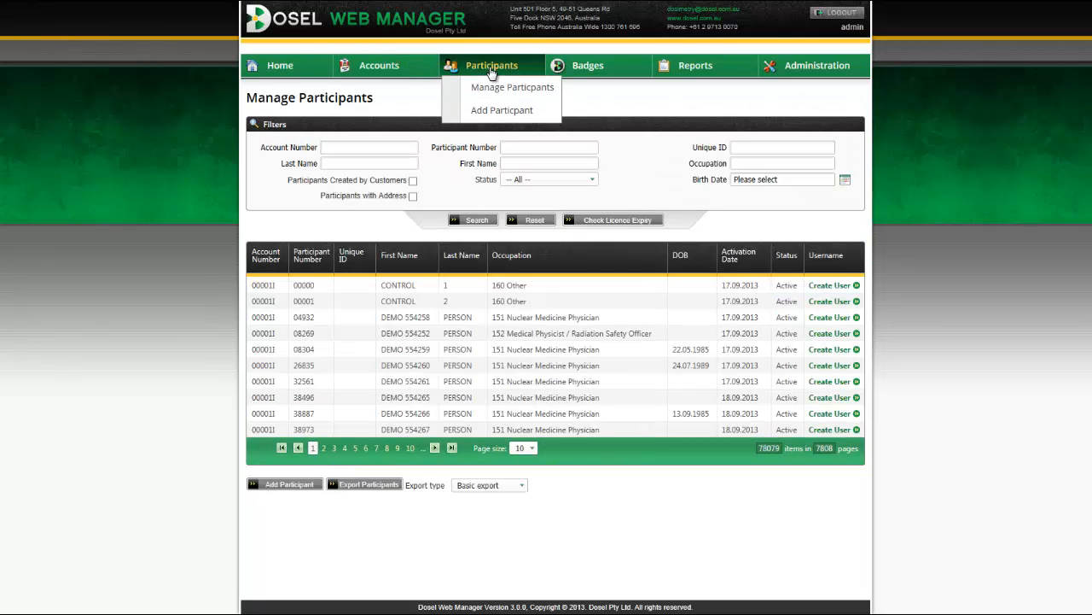
click(527, 146)
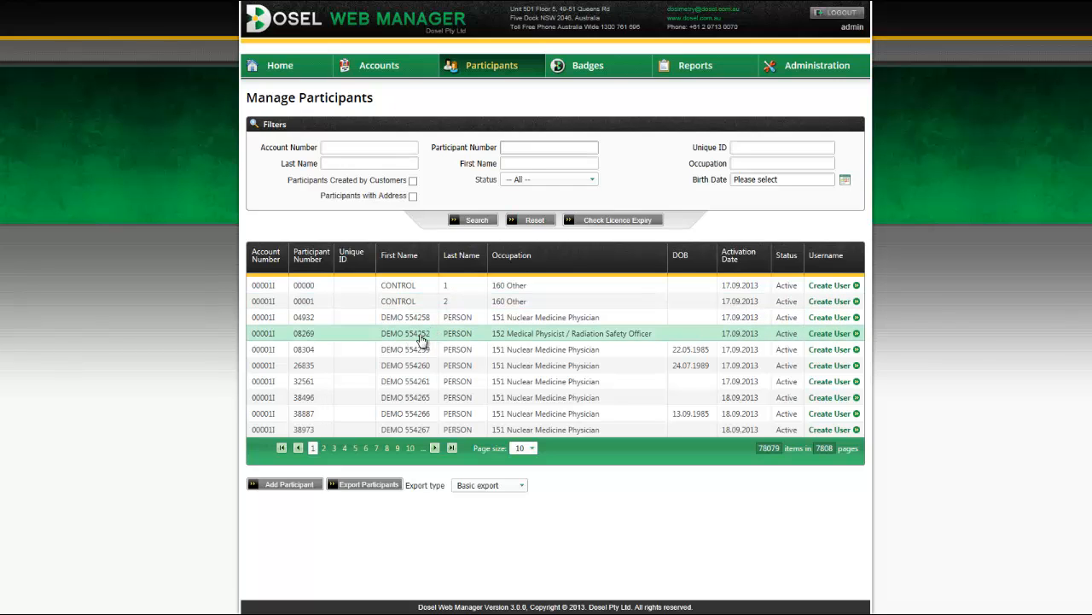
double_click(422, 334)
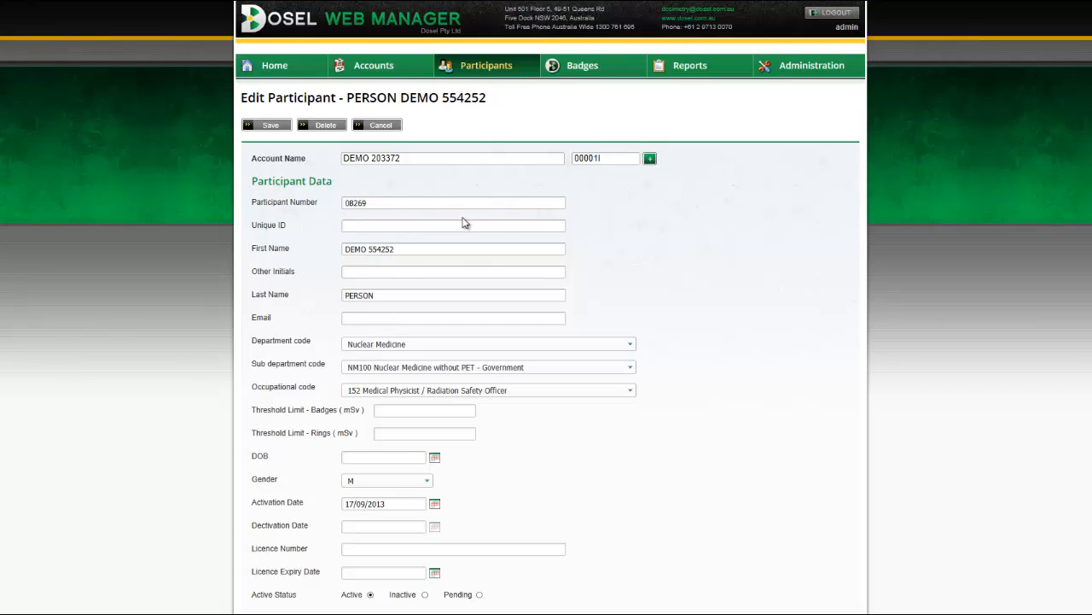
click(376, 225)
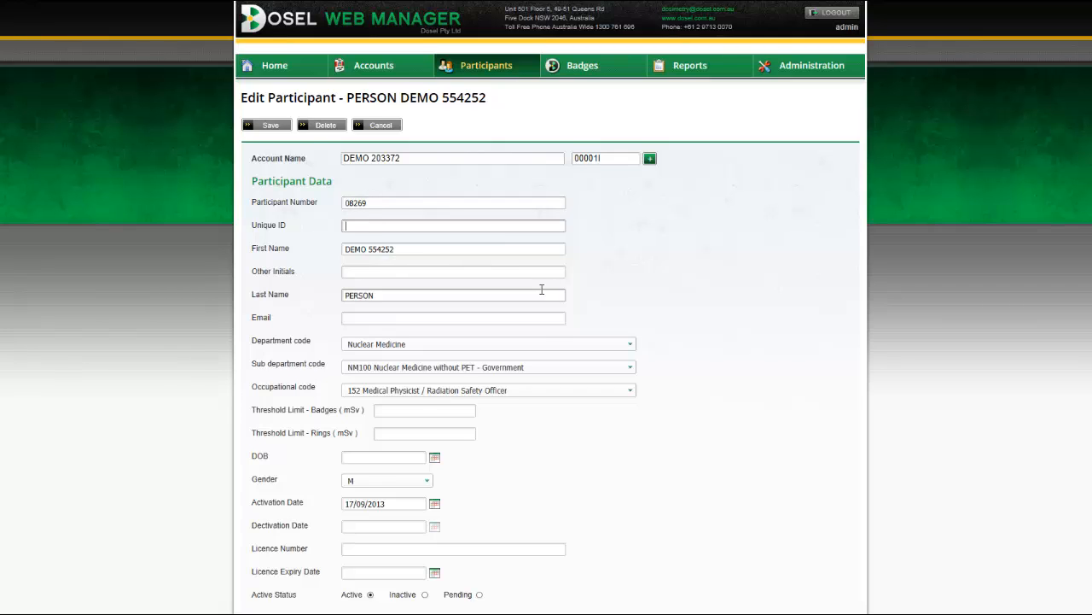
scroll(394, 182, down, 1)
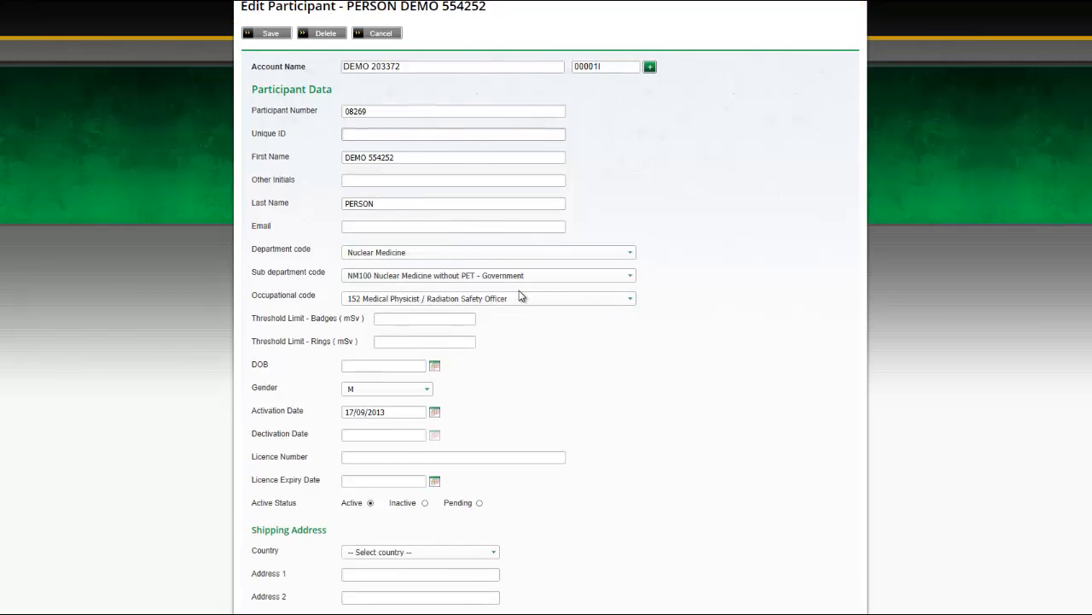
scroll(723, 355, down, 1)
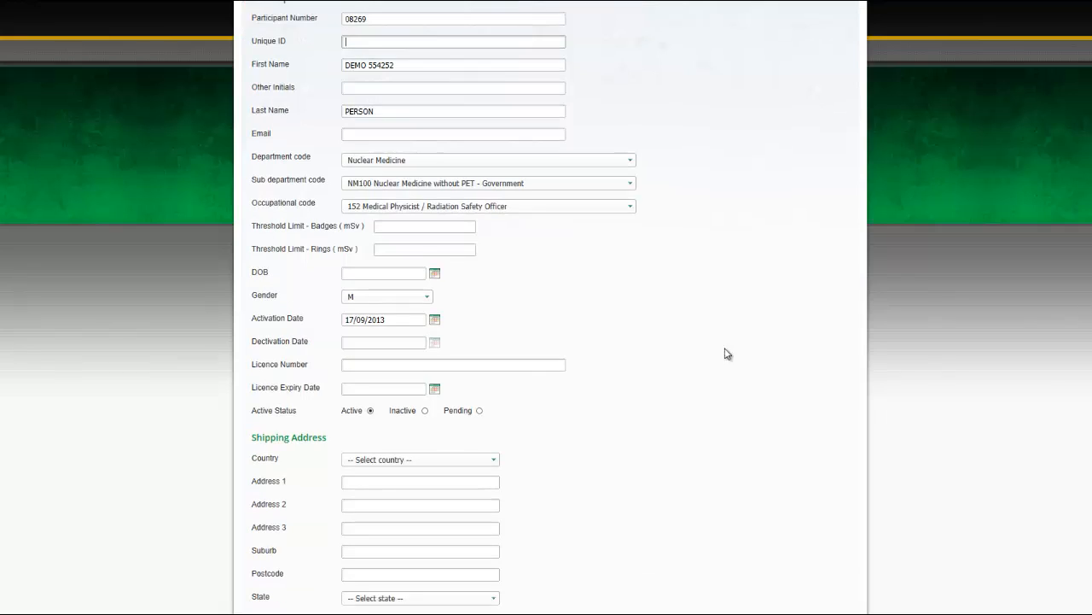
scroll(734, 352, down, 1)
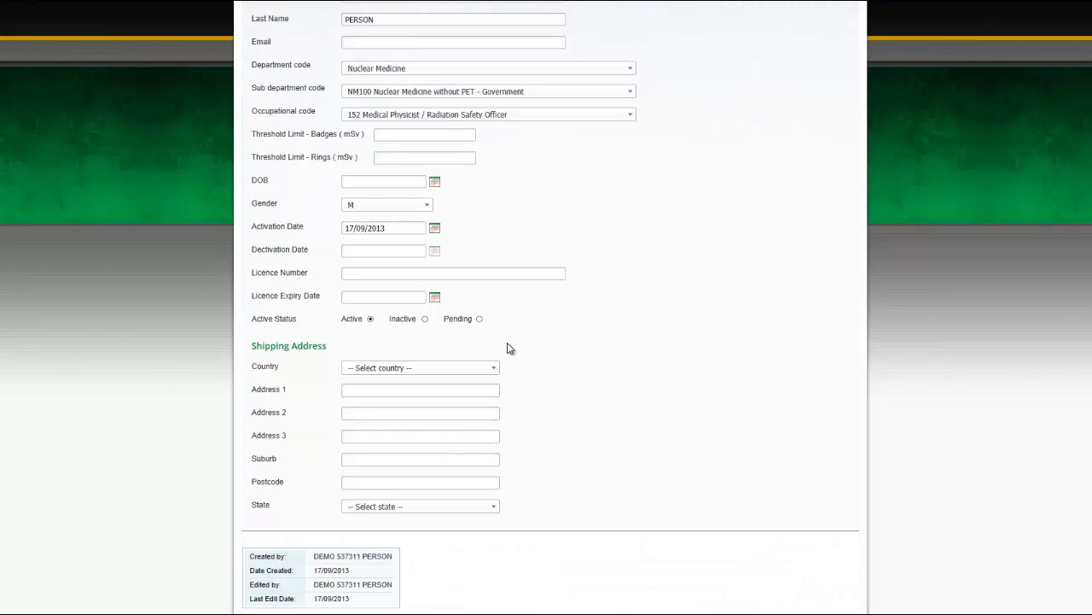
click(344, 273)
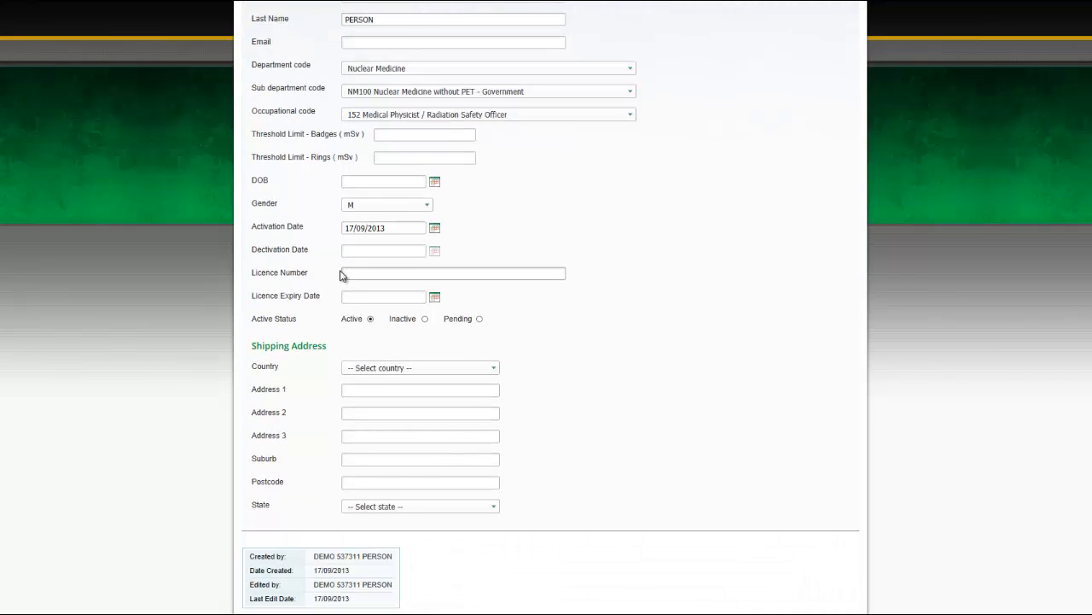
click(346, 297)
click(363, 301)
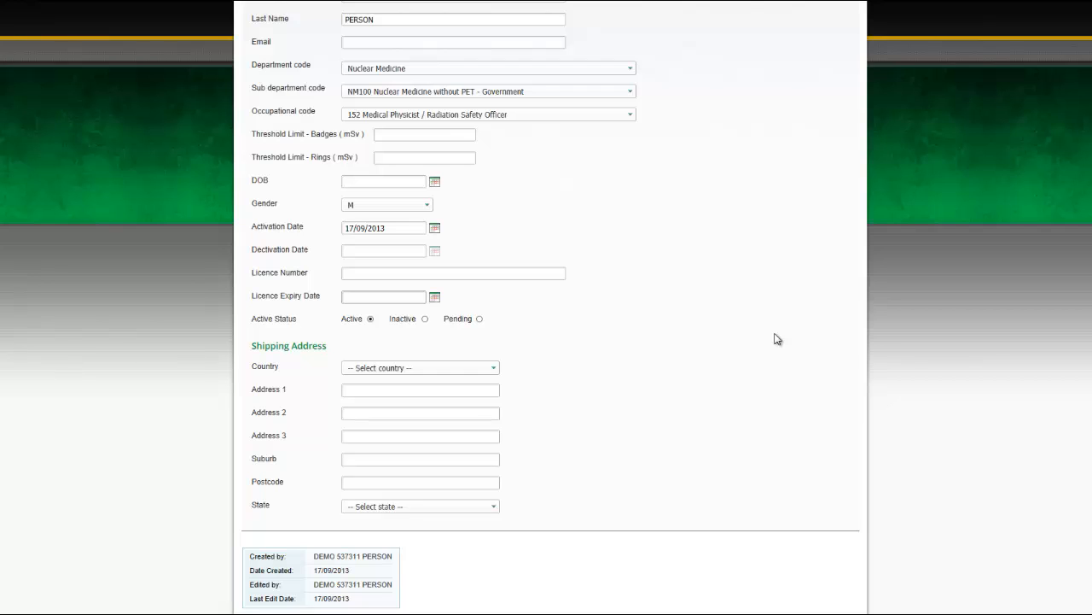
click(397, 137)
click(399, 155)
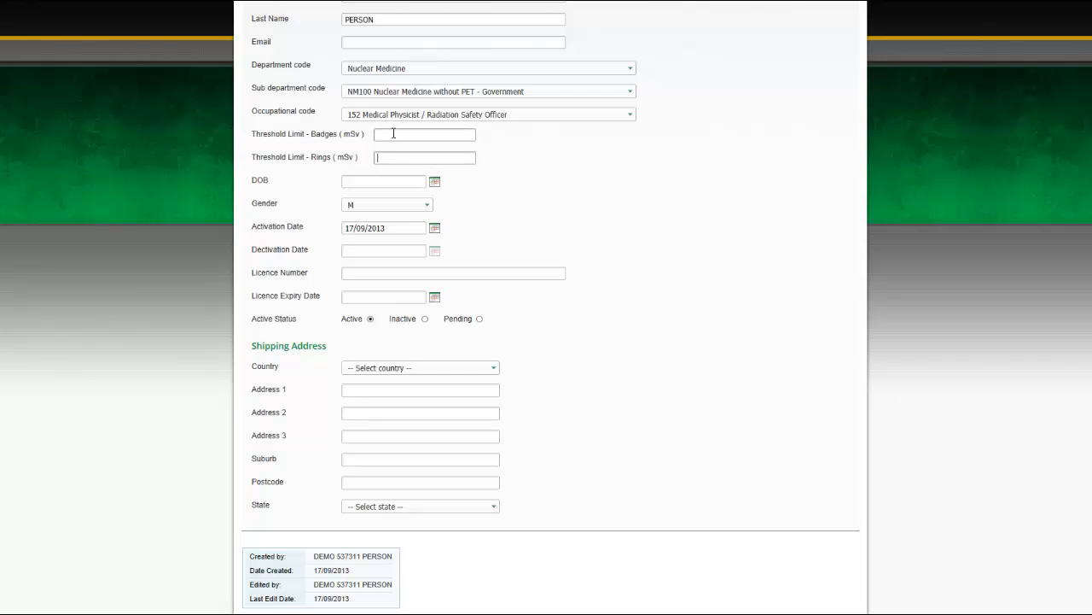
click(394, 133)
Cancel the participant edit form unsaved, returning to the 78079-participant Manage Participants list.
scroll(719, 373, down, 5)
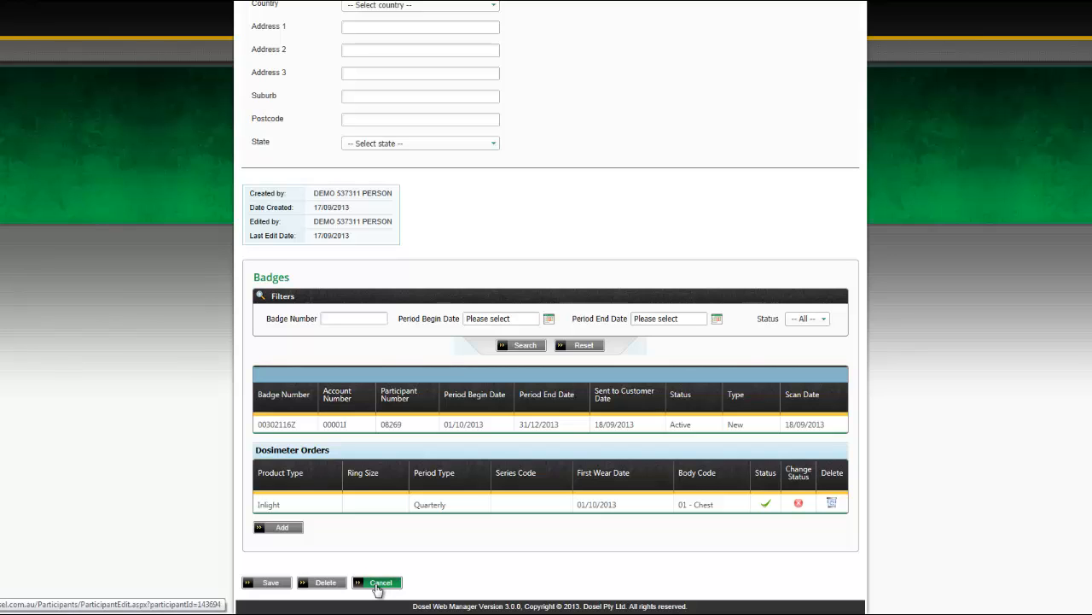
click(378, 584)
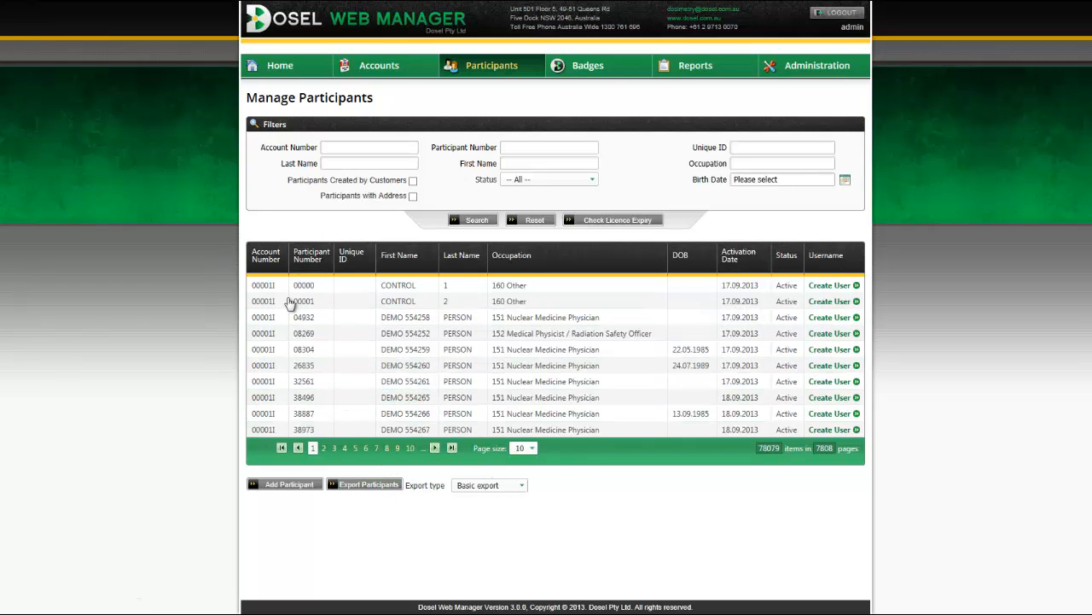
Filter the participant list to a single account number, showing its 146 participants.
click(340, 148)
text(204777)
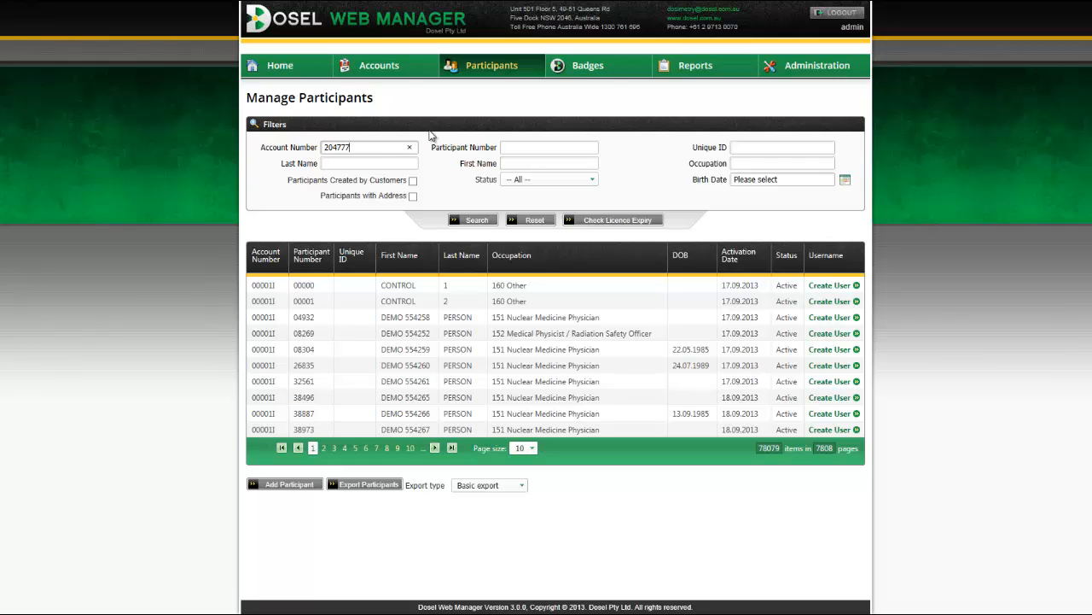
key(Return)
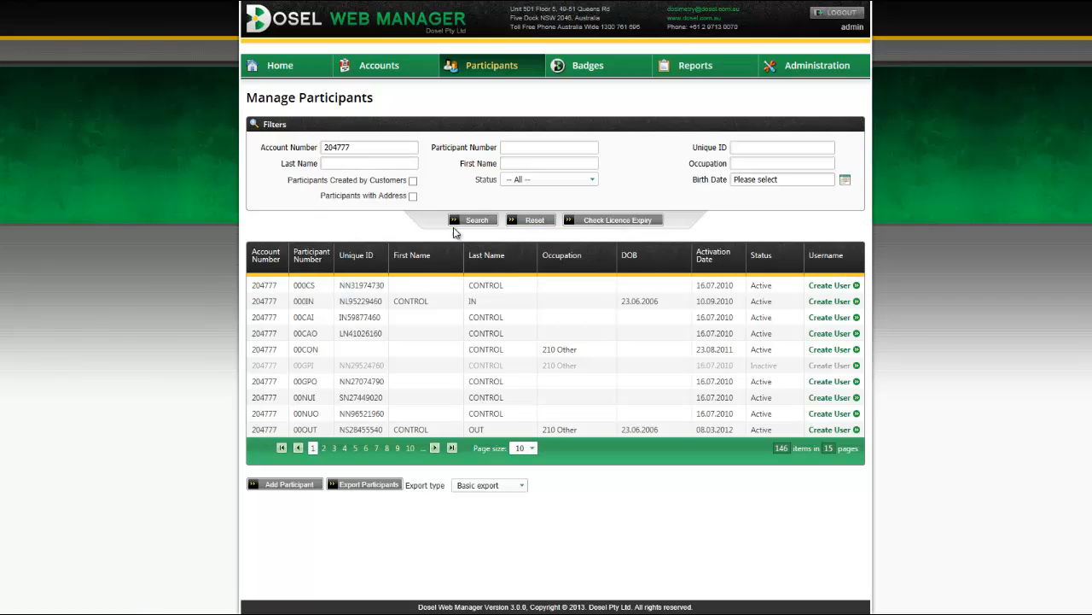
Export the filtered participants as an Advance export, Participants_2013_11_15_Advanced.csv.
click(491, 485)
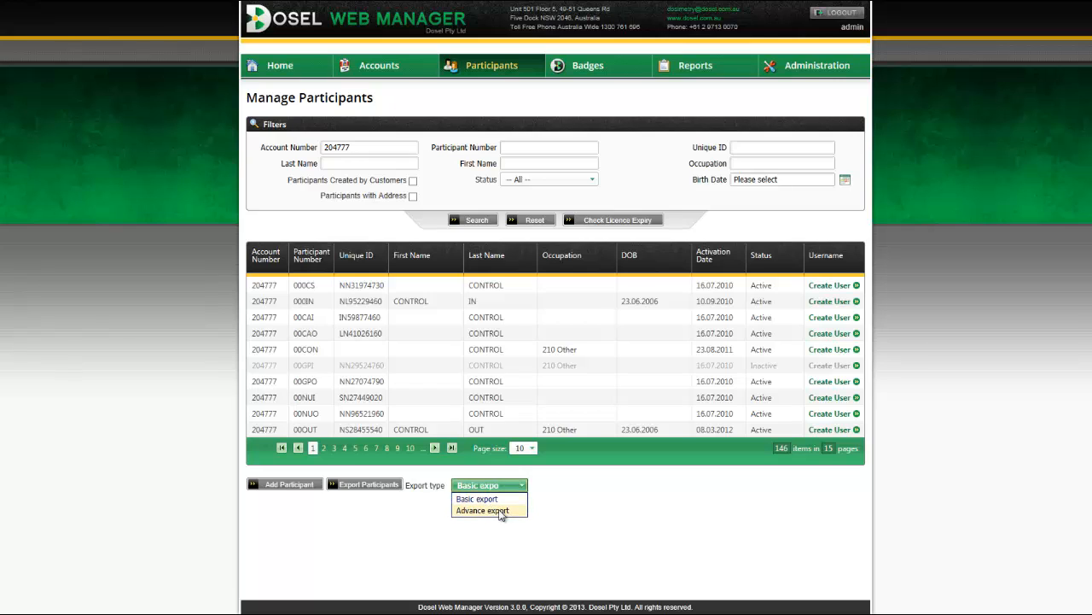
click(500, 510)
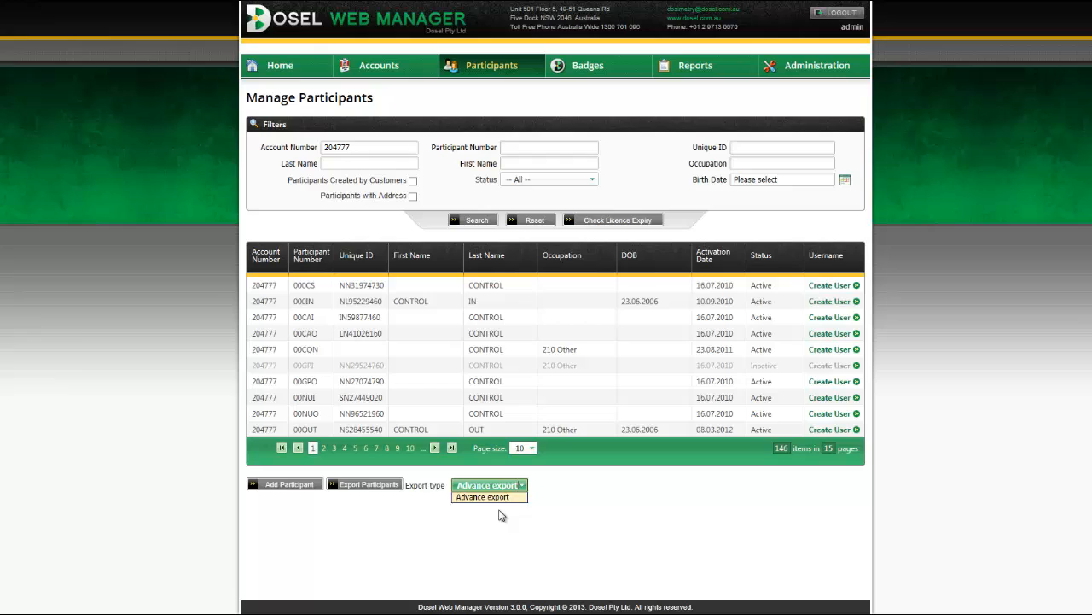
click(367, 485)
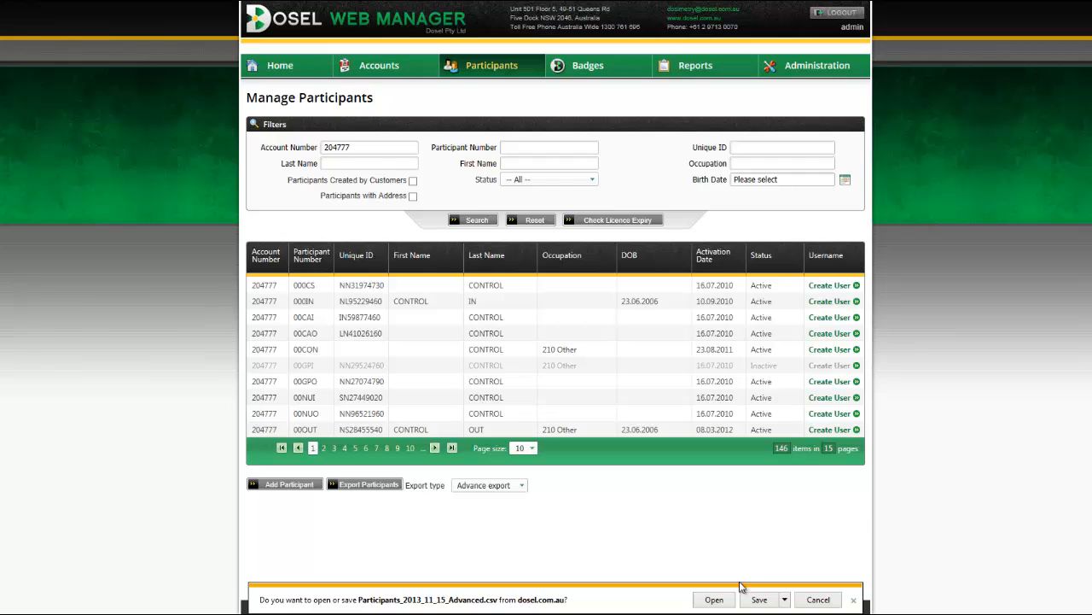
Open Participants_2013_11_15_Advanced.csv in maximised Excel, browse it, then close without saving.
click(722, 601)
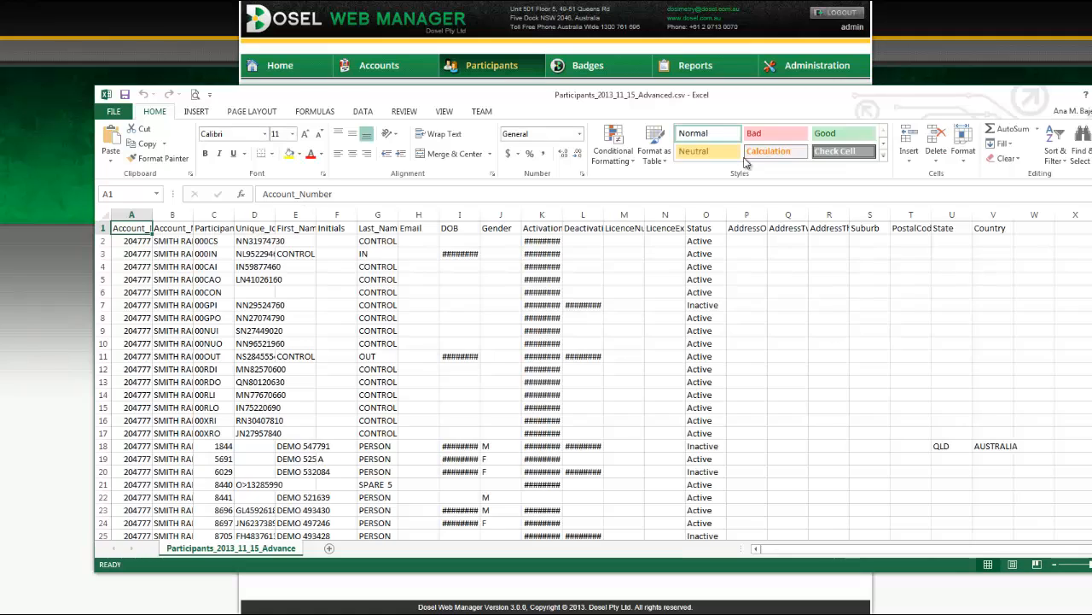
double_click(804, 96)
key(ctrl+a)
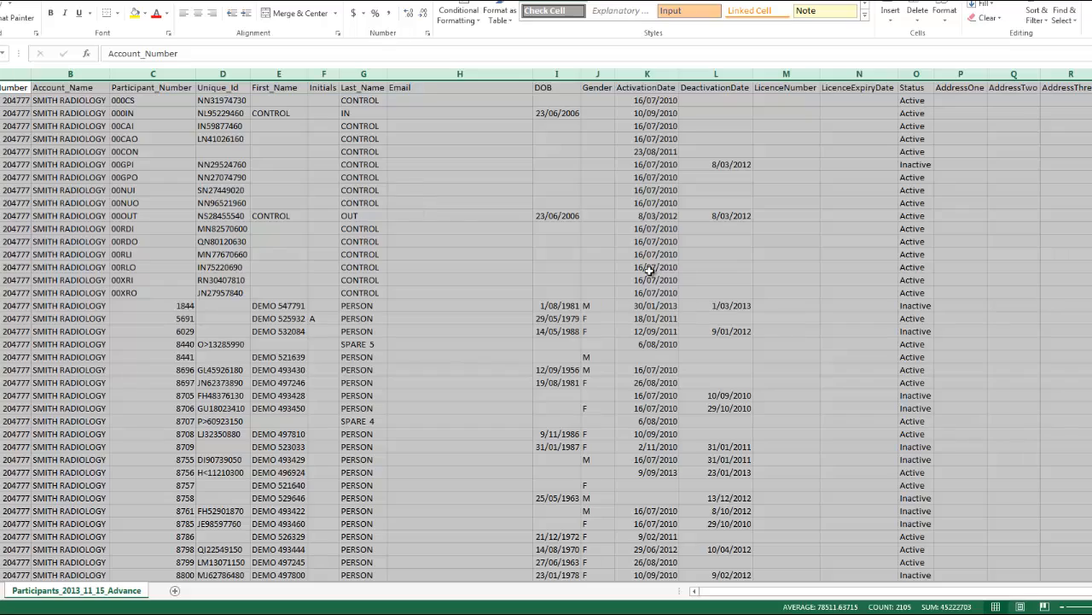
scroll(649, 298, down, 1)
click(555, 292)
scroll(553, 291, up, 1)
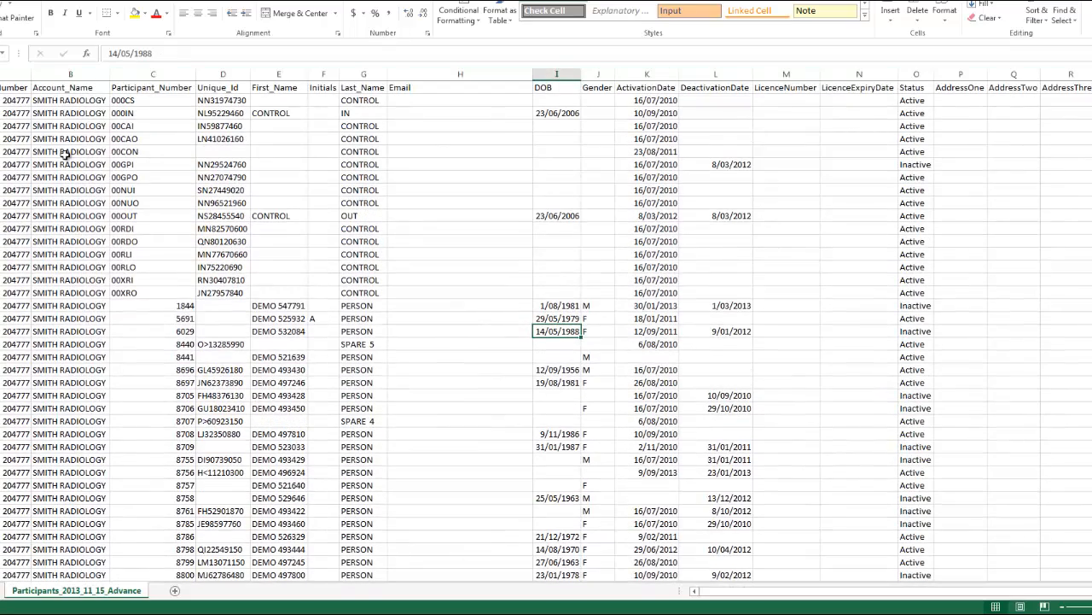
key(alt+F4)
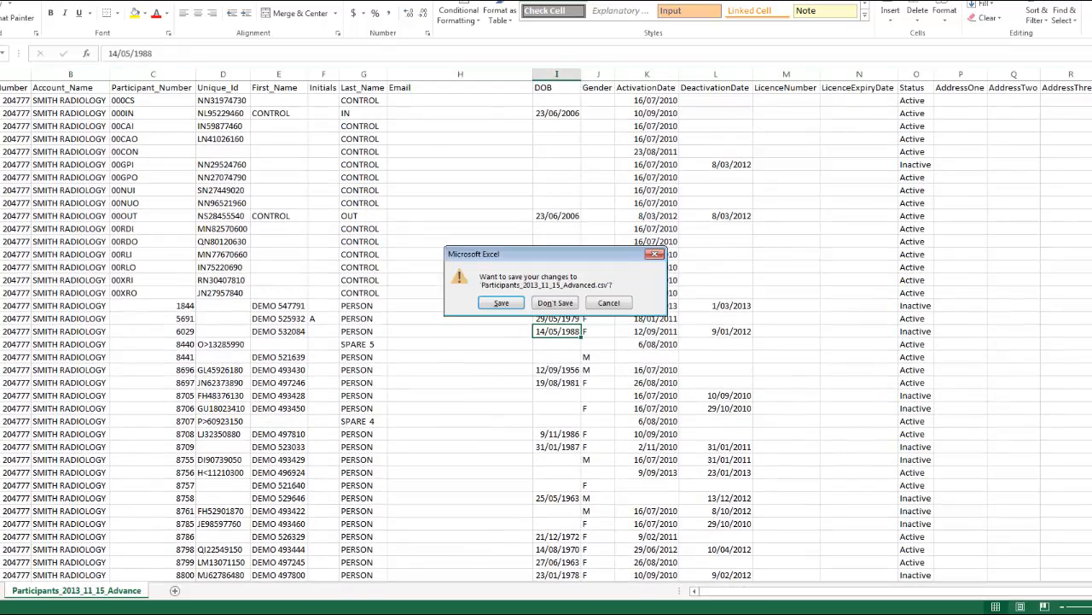
click(556, 303)
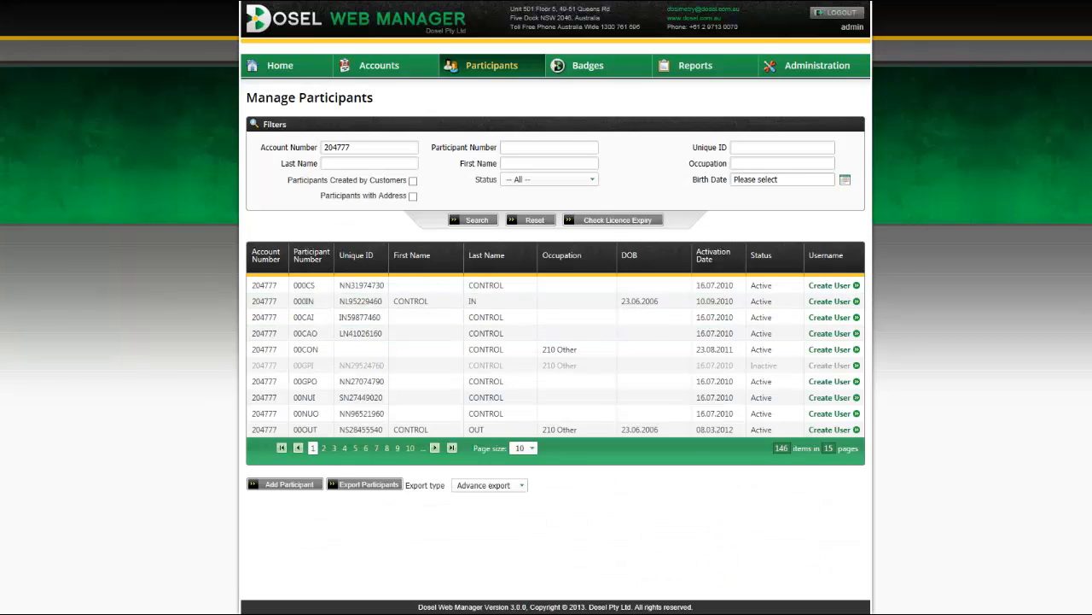
Run Check Licence Expiry with the account filter cleared, listing 63 participants over 7 pages.
click(634, 223)
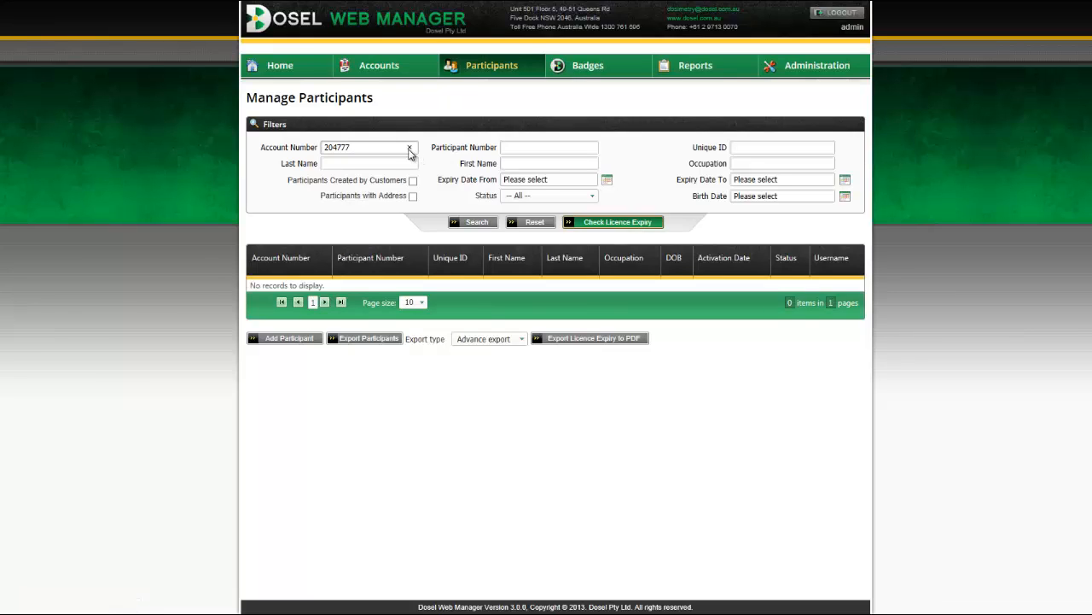
click(410, 148)
click(622, 223)
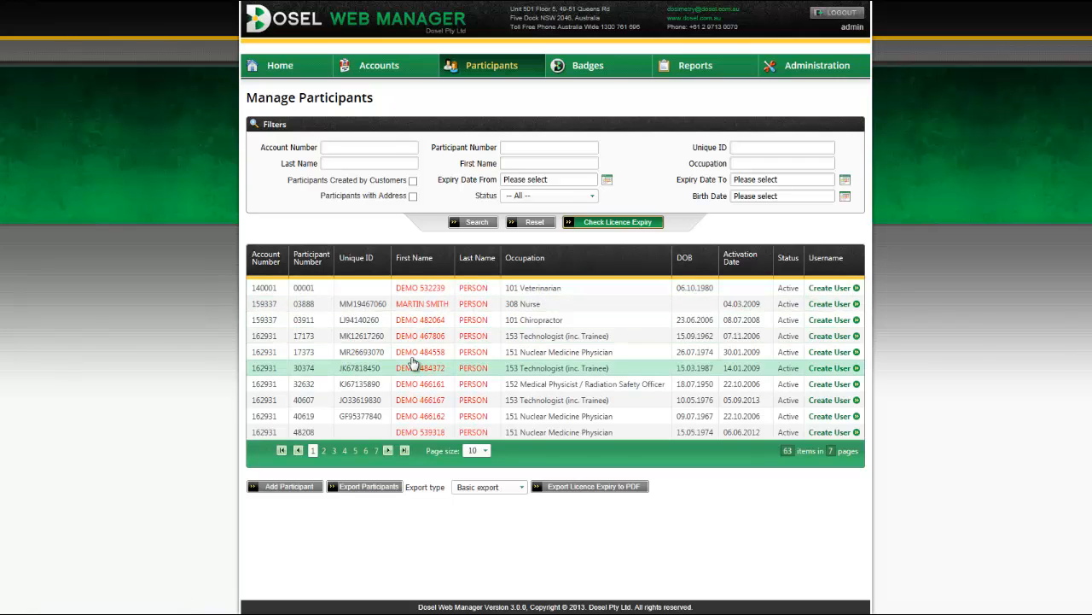
click(830, 352)
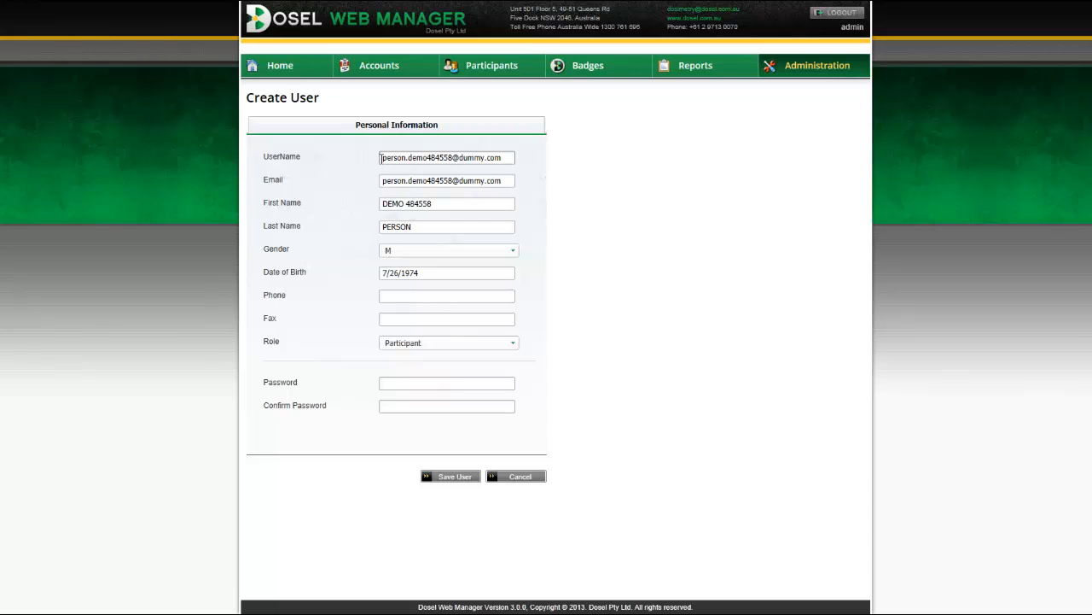
click(403, 382)
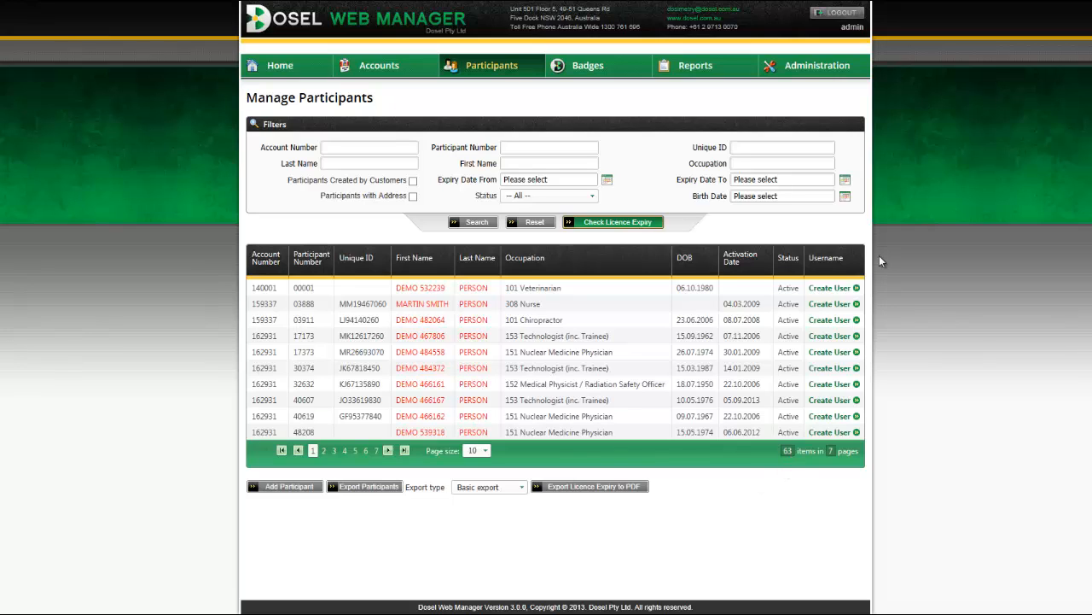
mouse_move(571, 68)
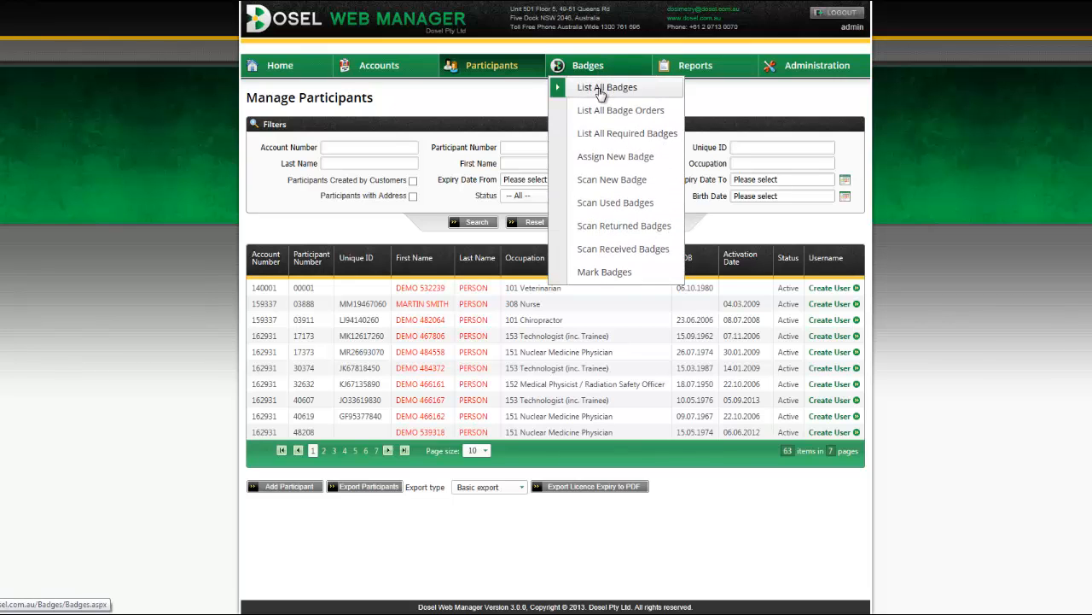
click(600, 92)
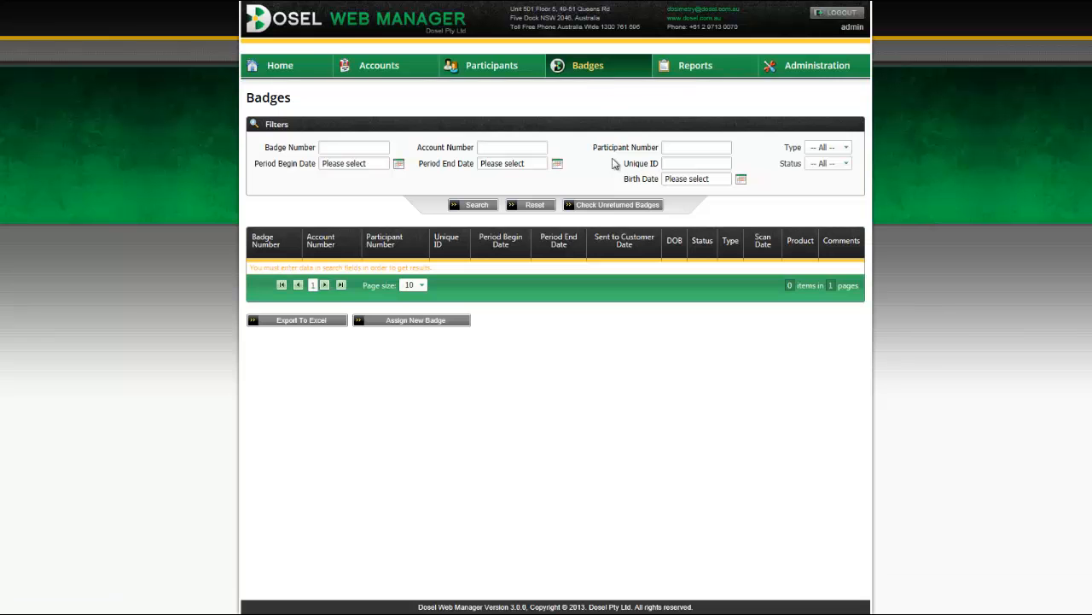
click(493, 151)
text(2)
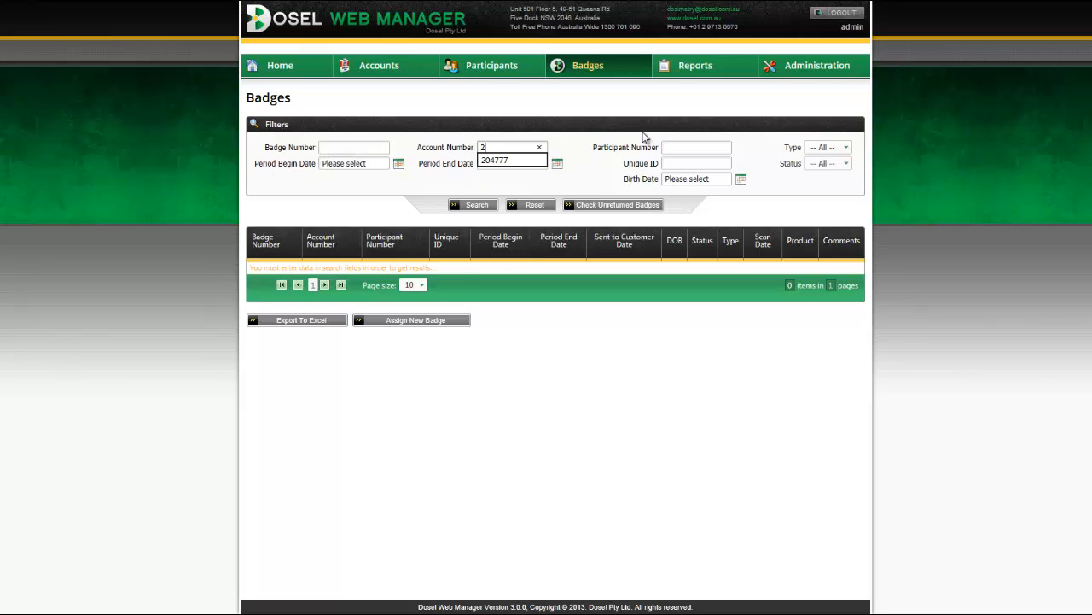
text(04777)
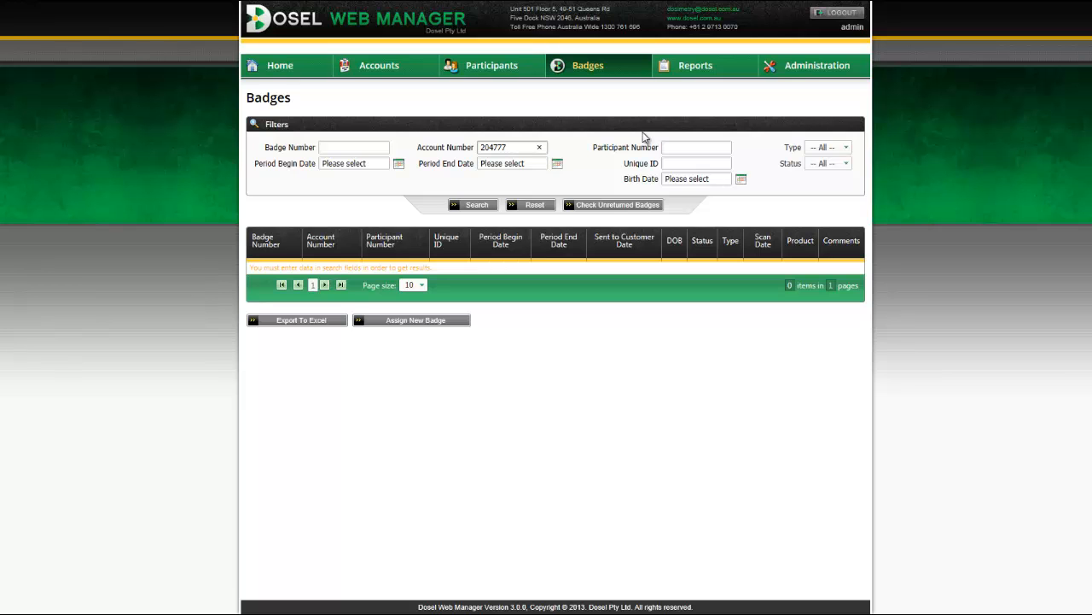
key(Return)
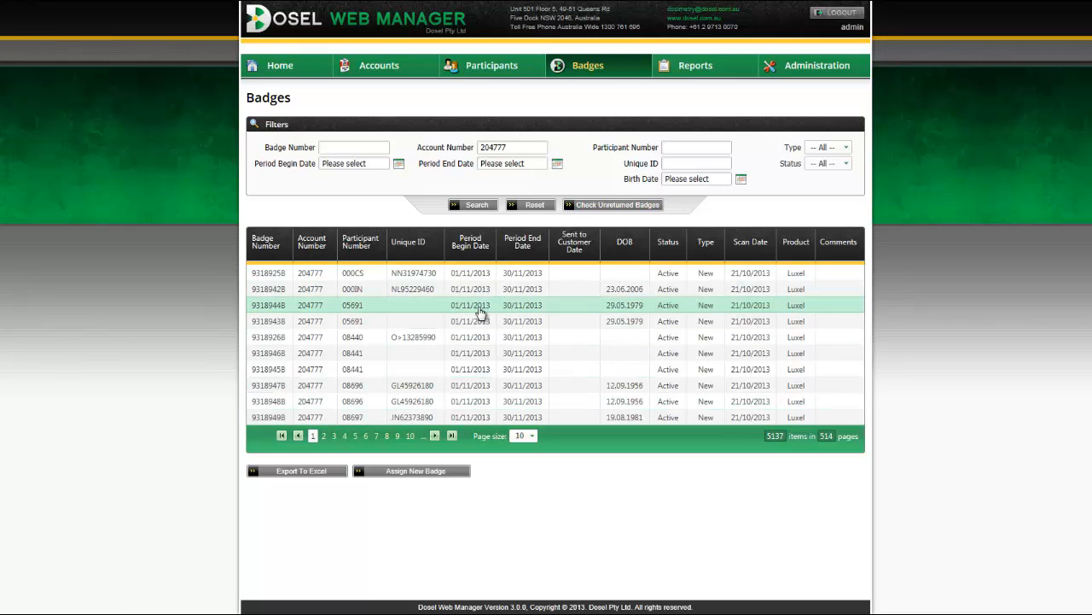
double_click(465, 337)
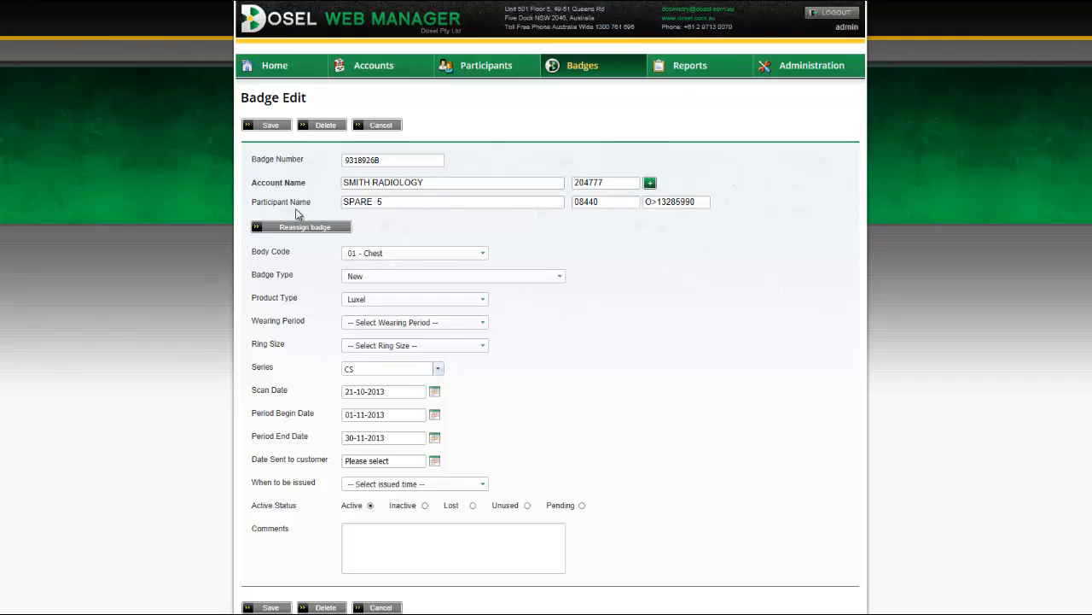
triple_click(261, 183)
triple_click(262, 202)
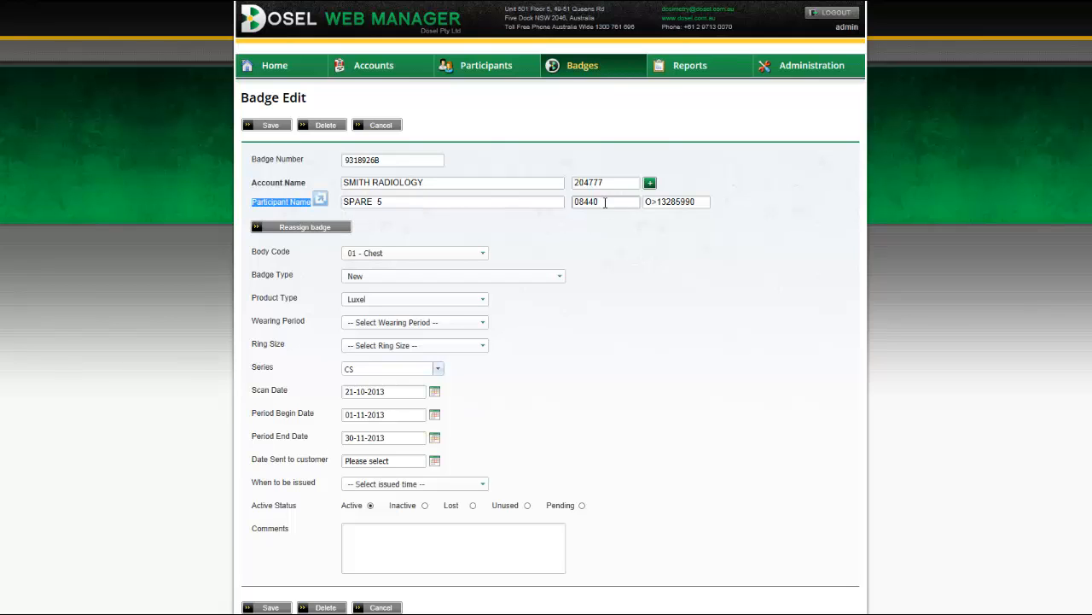
click(289, 229)
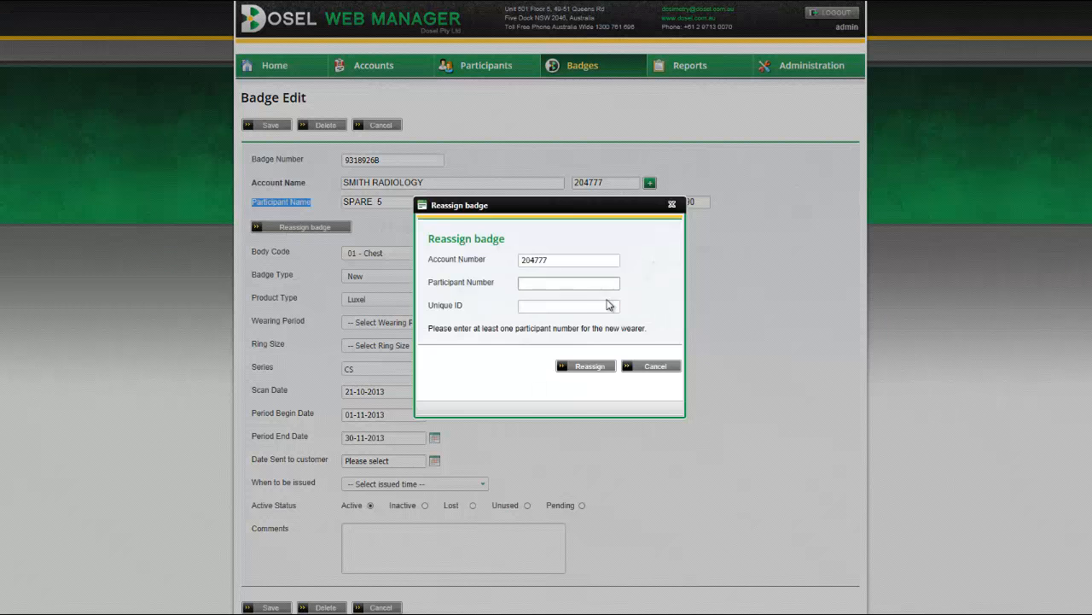
click(546, 304)
click(543, 282)
click(654, 369)
Review the Badge Type and Product Type options, keep Luxel, and cancel the badge form.
scroll(725, 378, down, 1)
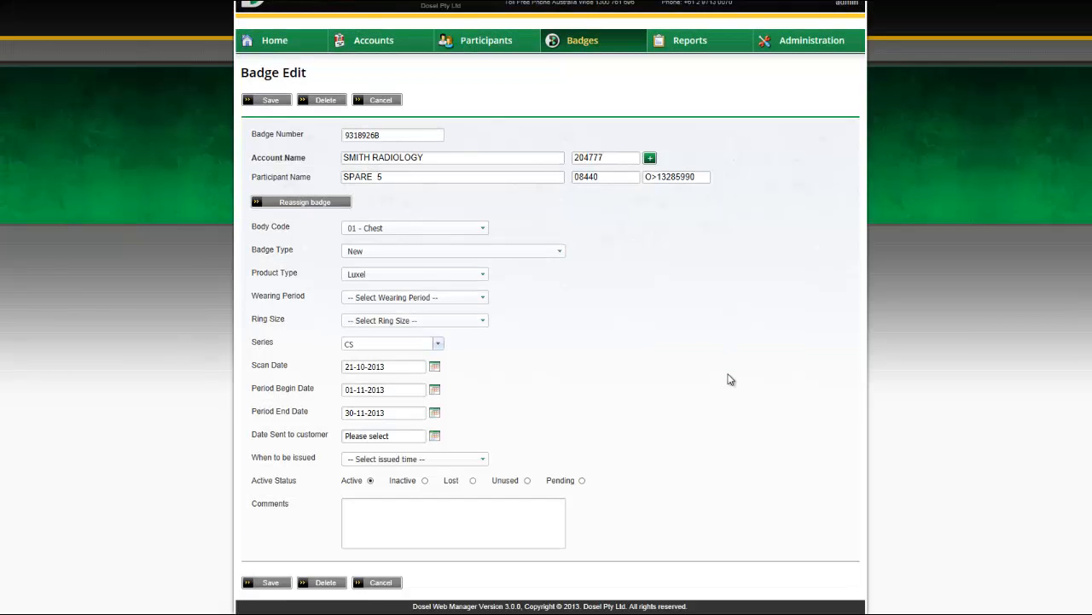
click(397, 260)
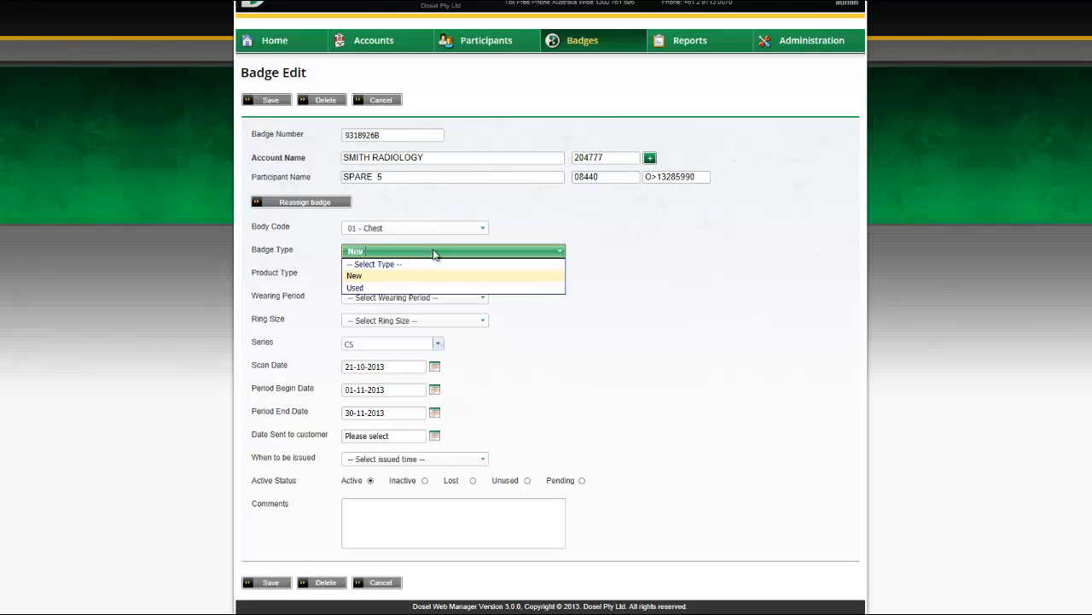
click(655, 282)
click(487, 279)
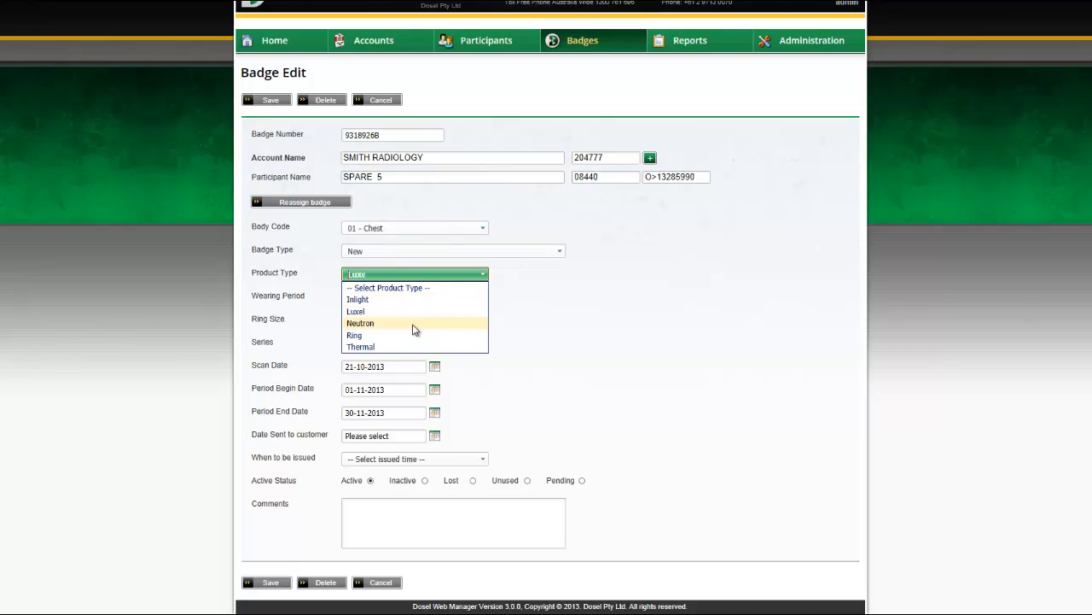
click(432, 307)
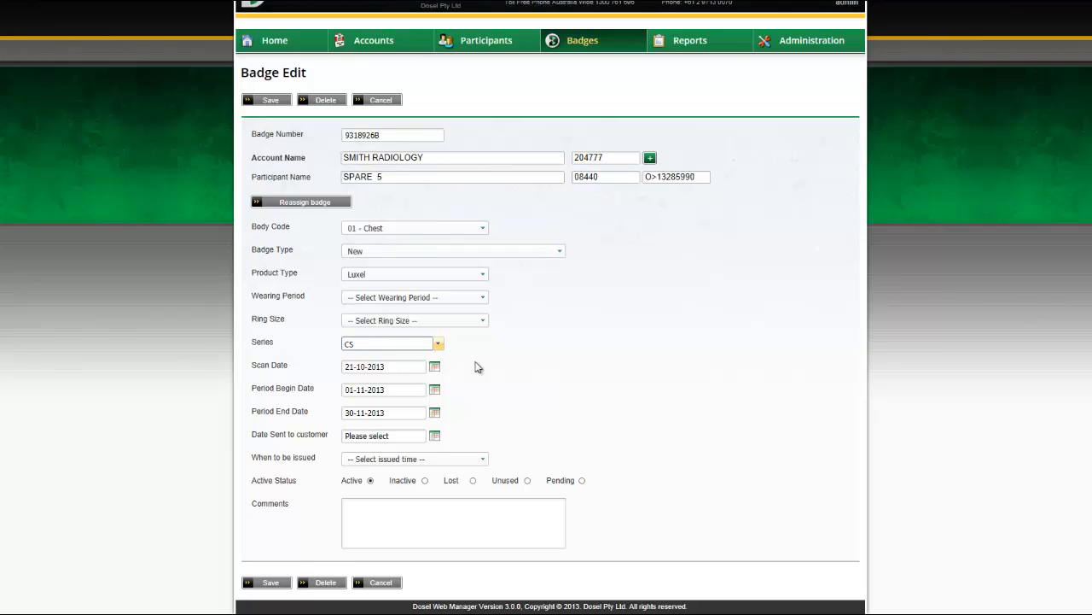
click(378, 583)
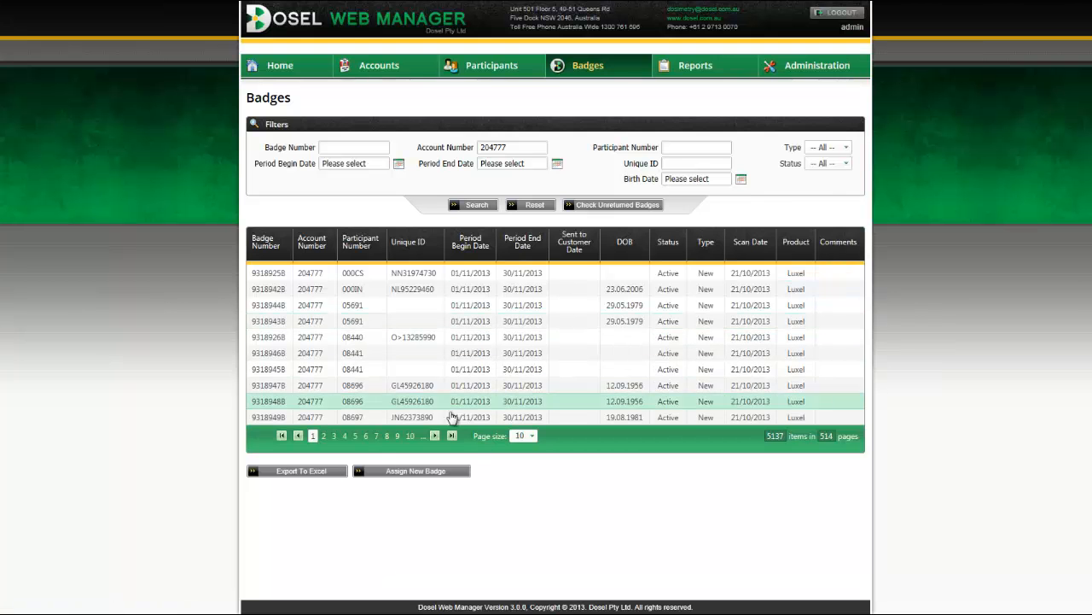
click(424, 474)
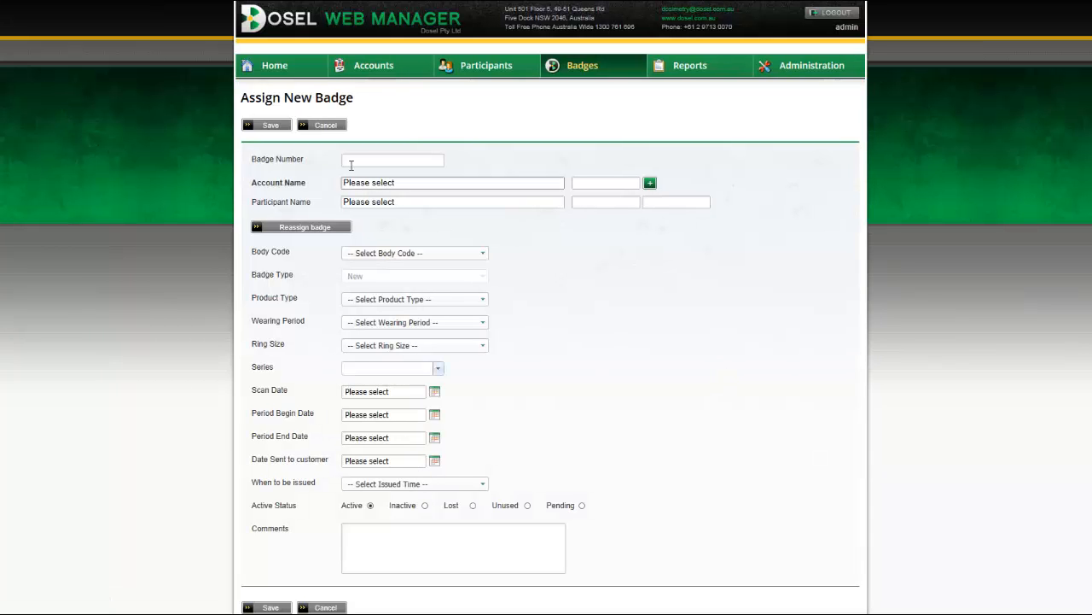
click(371, 155)
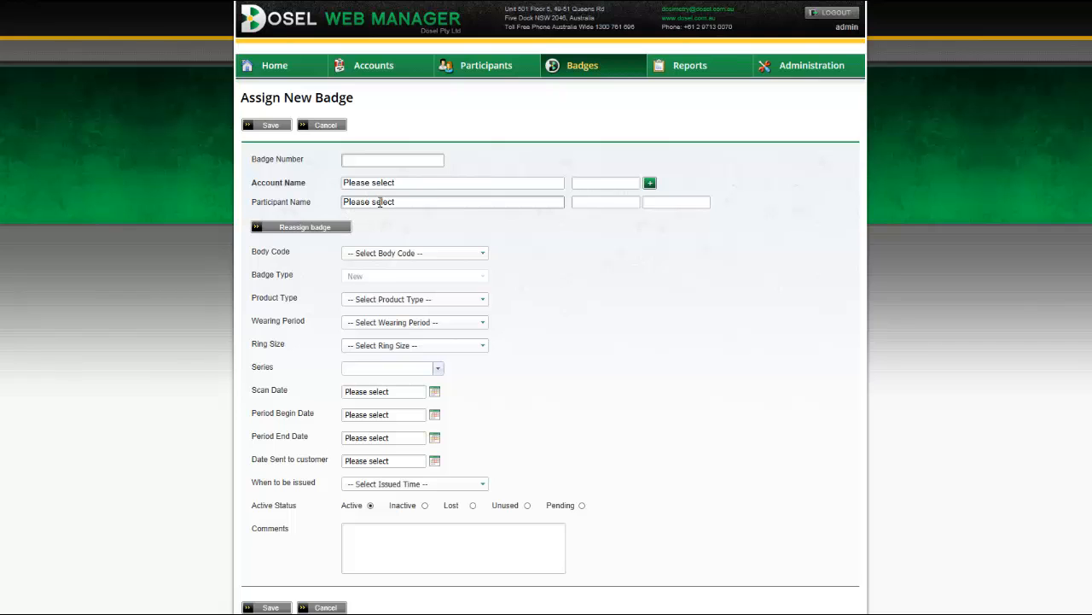
click(325, 608)
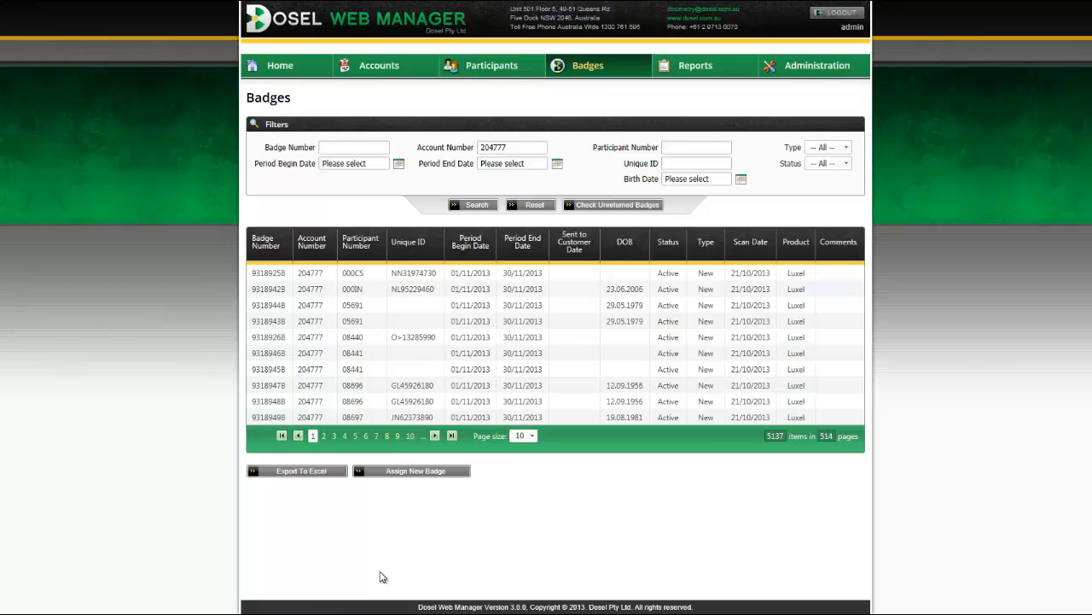
mouse_move(603, 67)
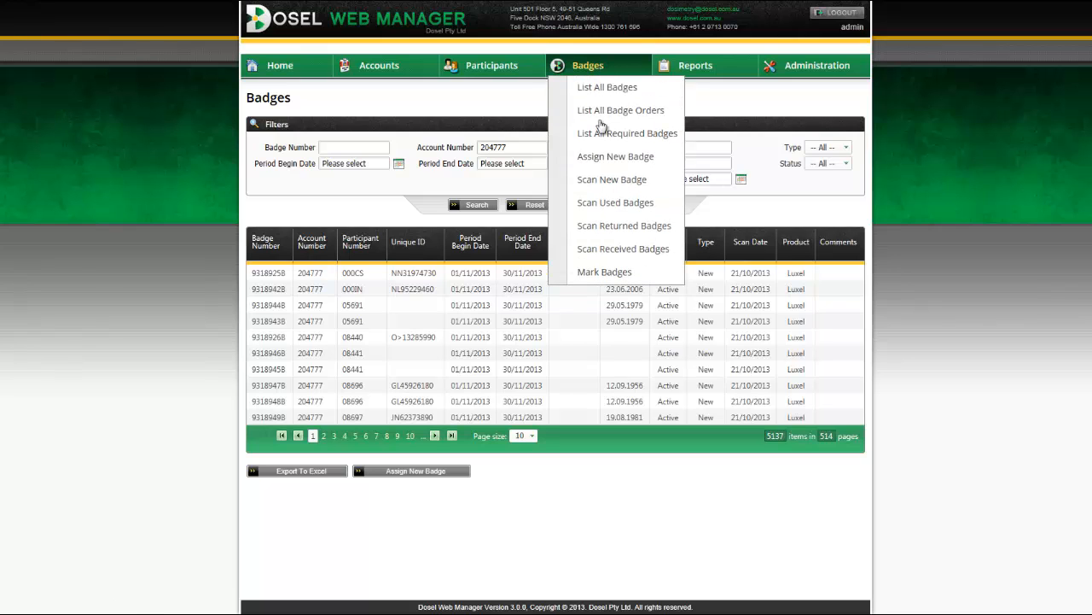
View the Scan New Badge page's Barcode Number field, then switch to Scan Used Badges.
click(600, 182)
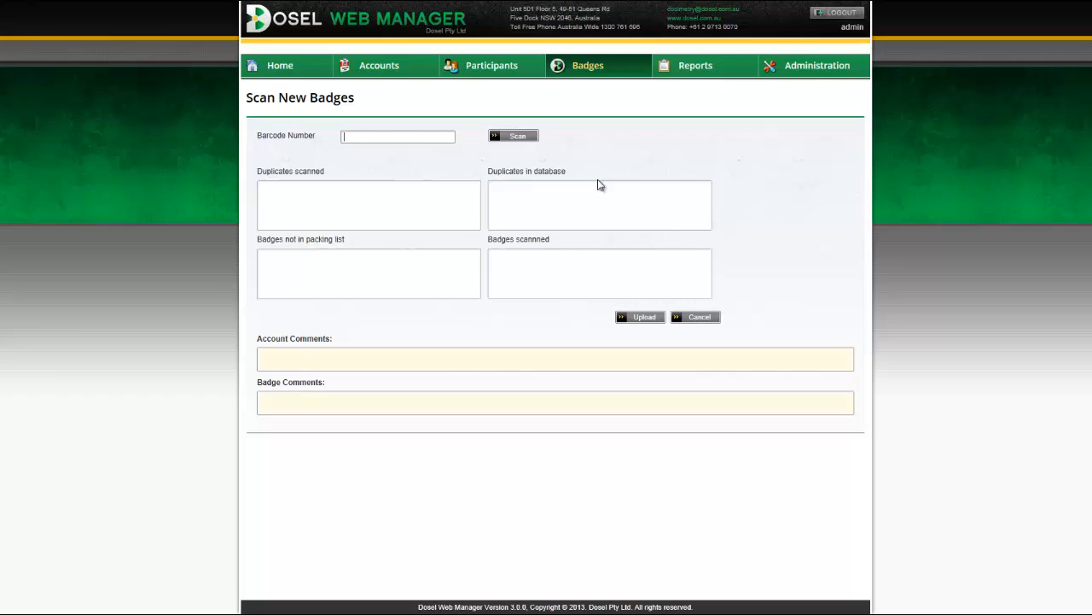
click(367, 137)
mouse_move(601, 71)
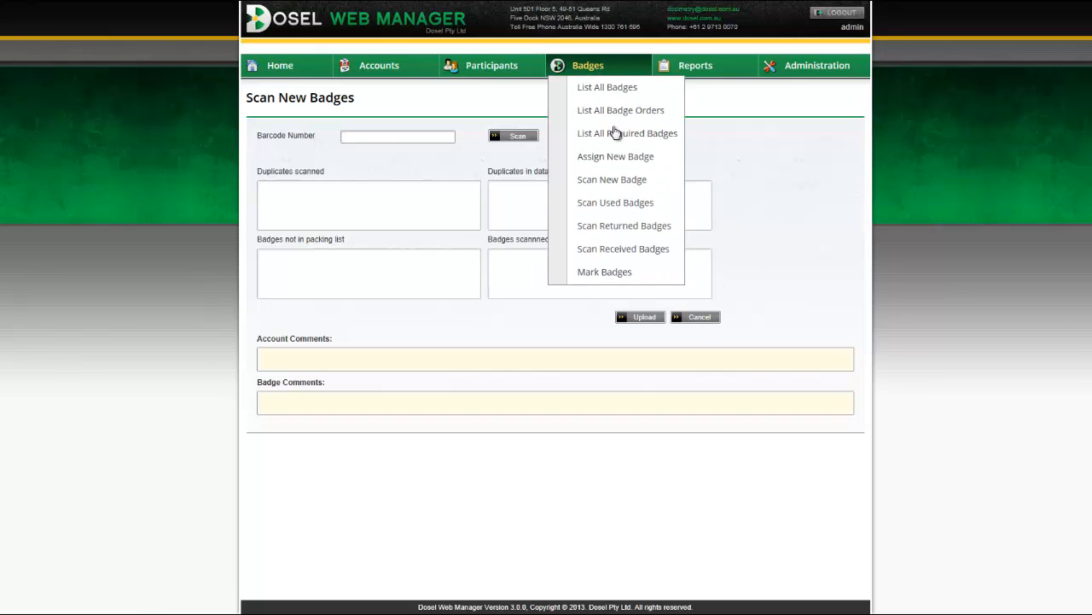
click(601, 205)
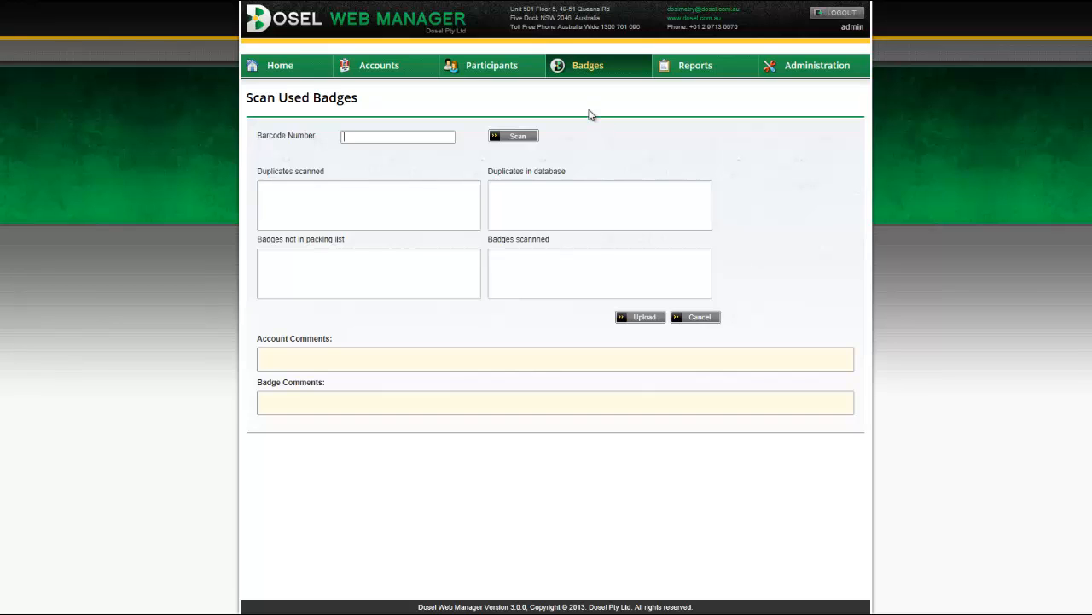
mouse_move(598, 75)
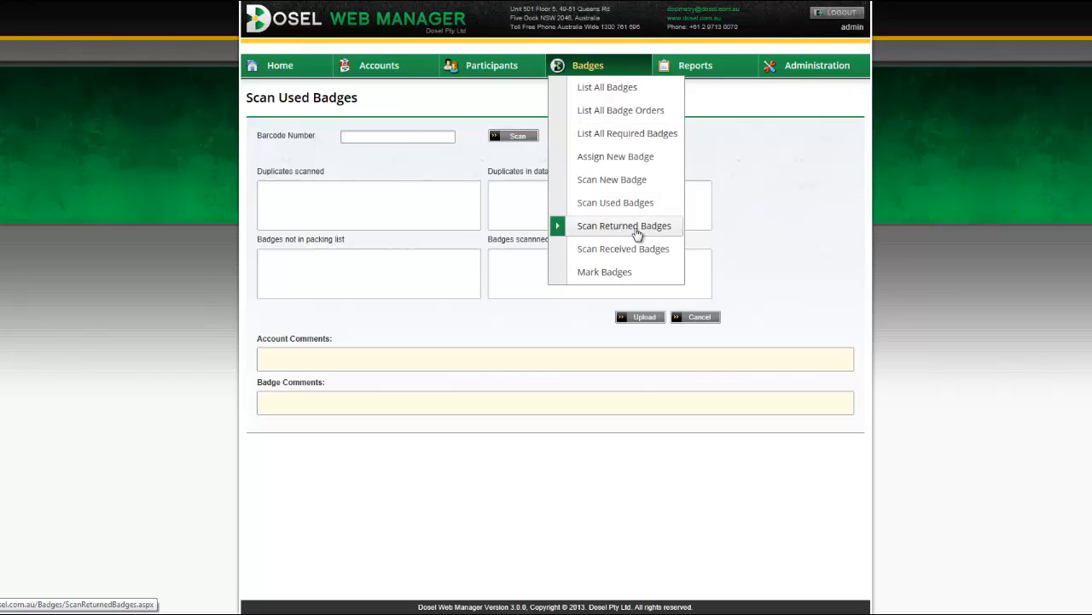
On Mark Badges, set Badge Received and Badge Returned for badge 01901242V.
click(603, 274)
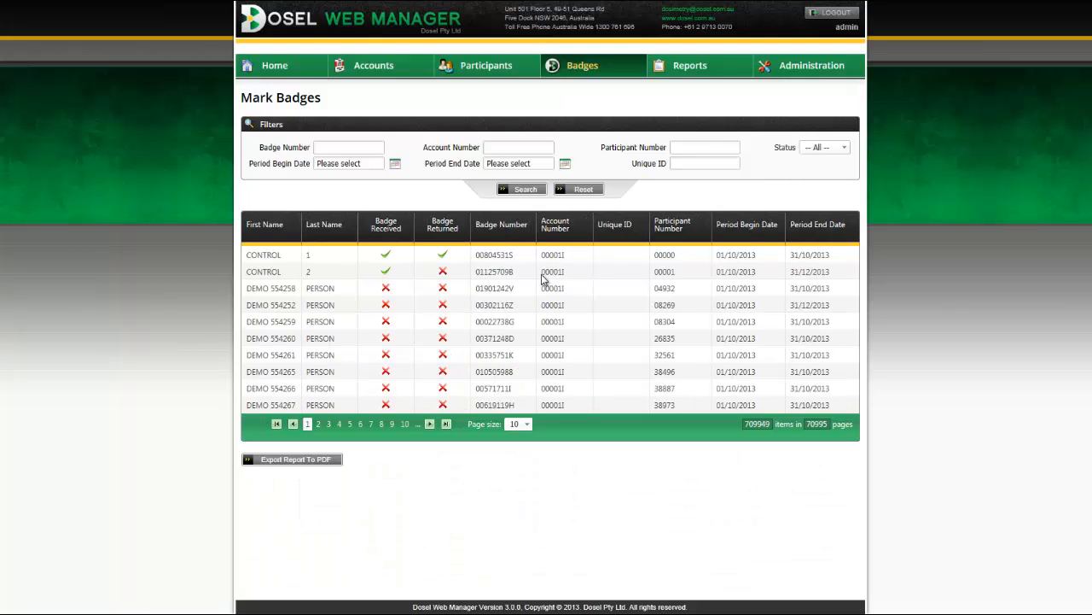
click(385, 291)
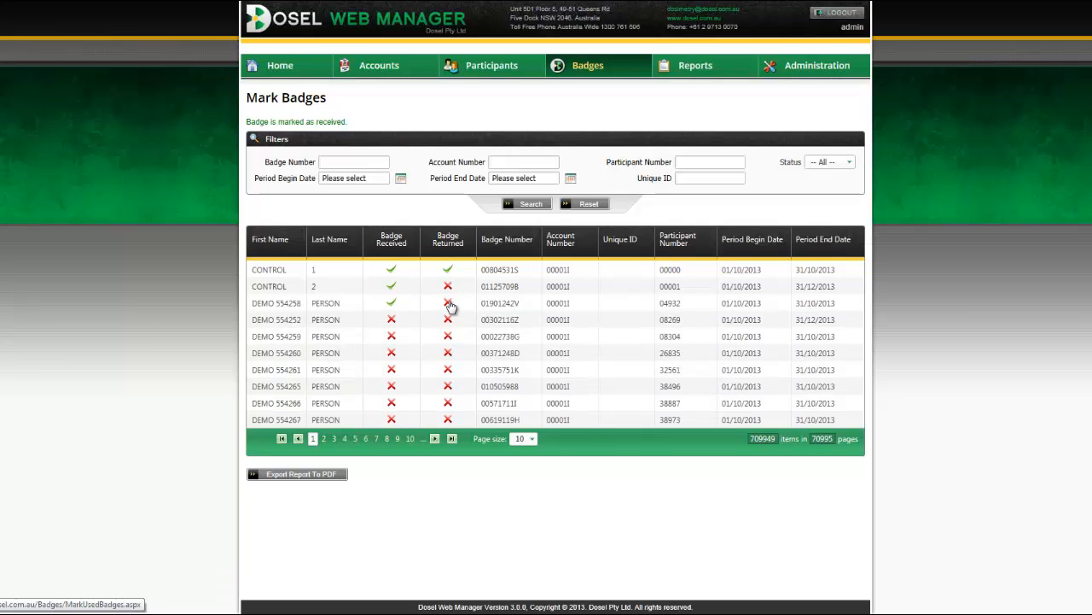
click(449, 304)
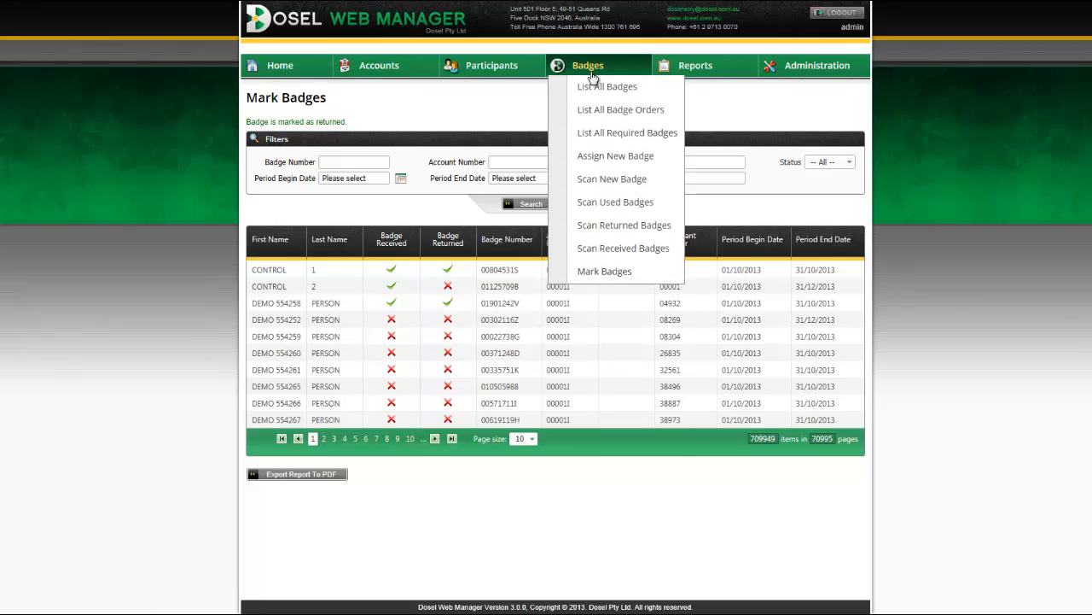
Show the Badge Orders list of 6726 active orders across 673 pages.
click(603, 113)
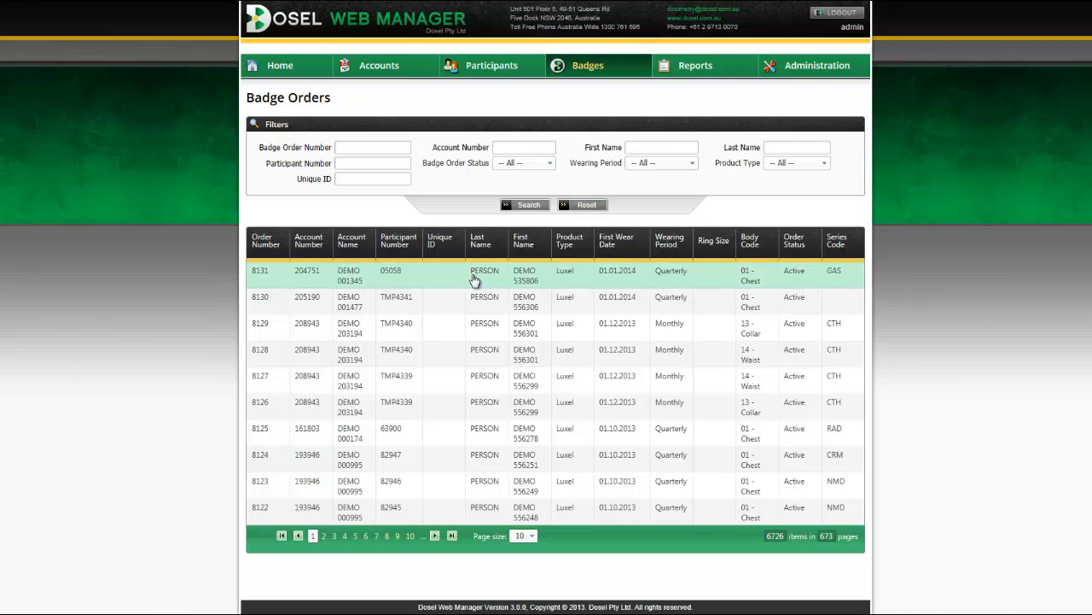
mouse_move(591, 73)
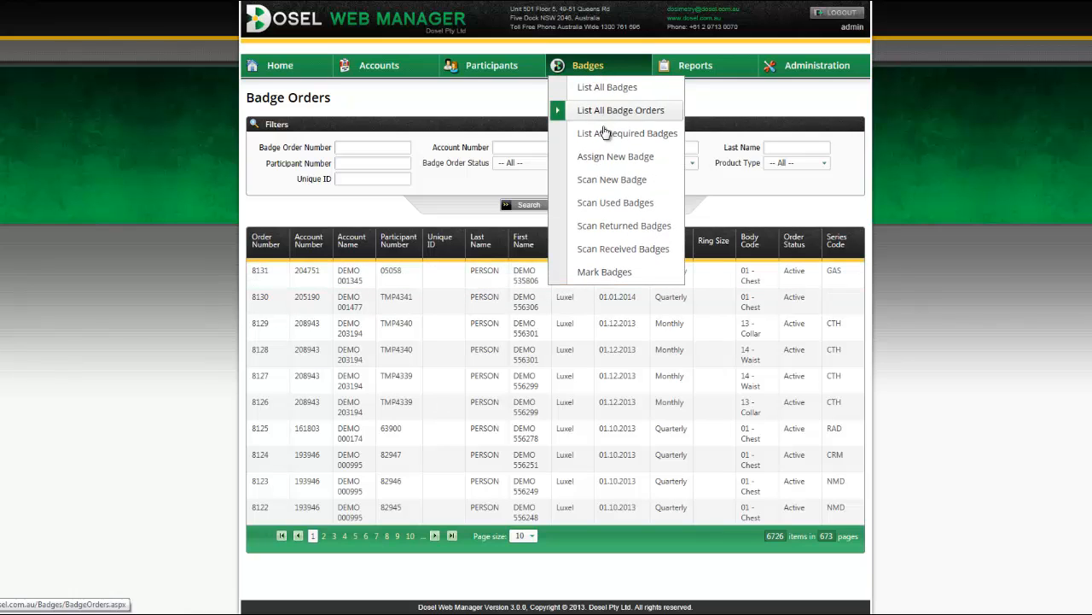
Open List All Required Badges and inspect the account, Wearing Period and Product Type filters, keeping All.
click(606, 135)
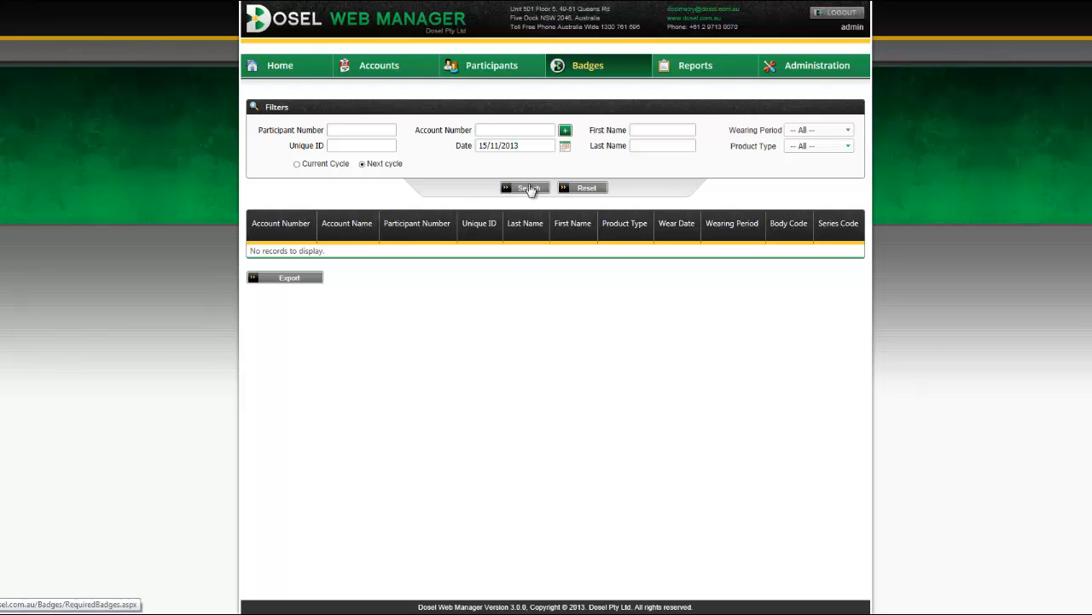
click(565, 131)
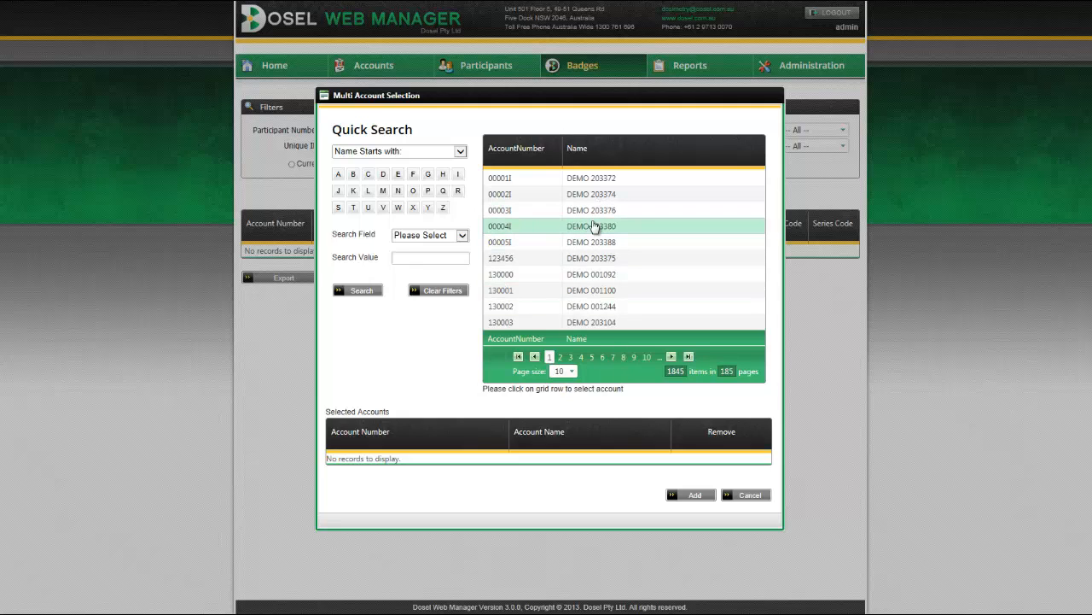
click(751, 496)
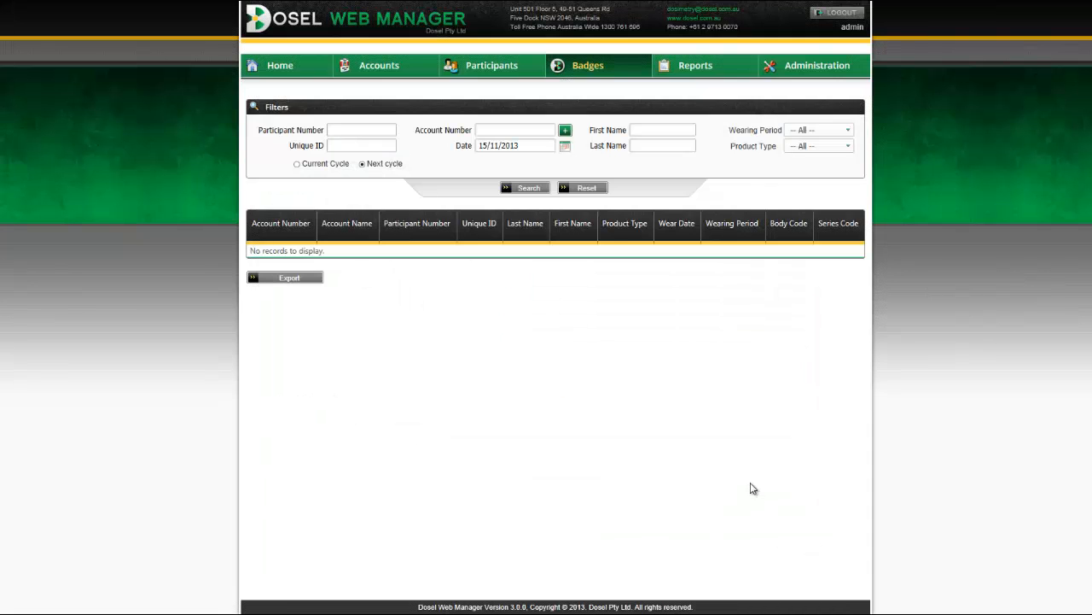
click(850, 130)
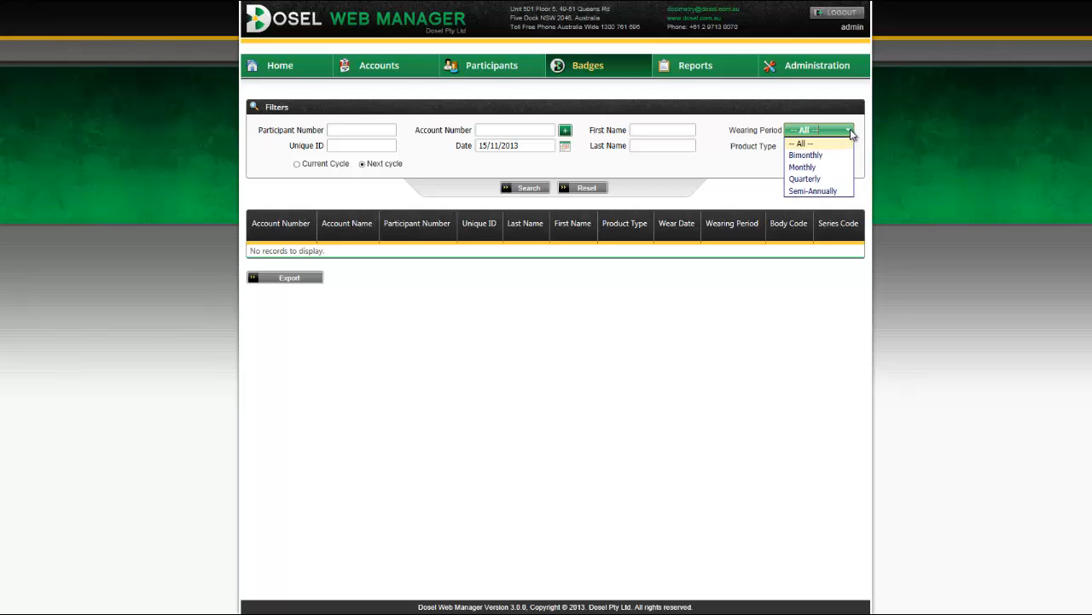
click(832, 147)
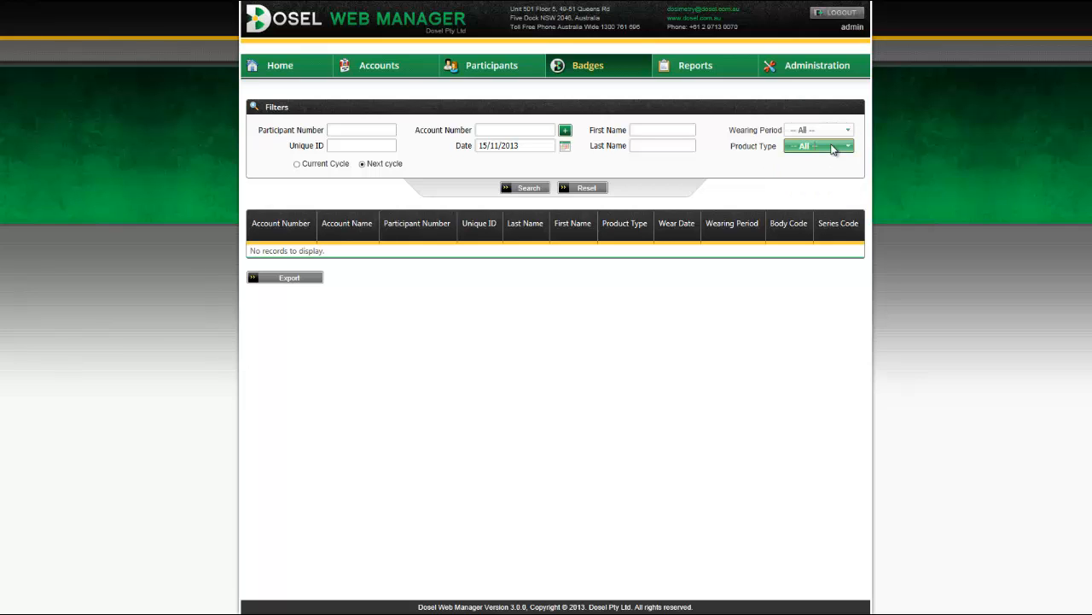
click(705, 182)
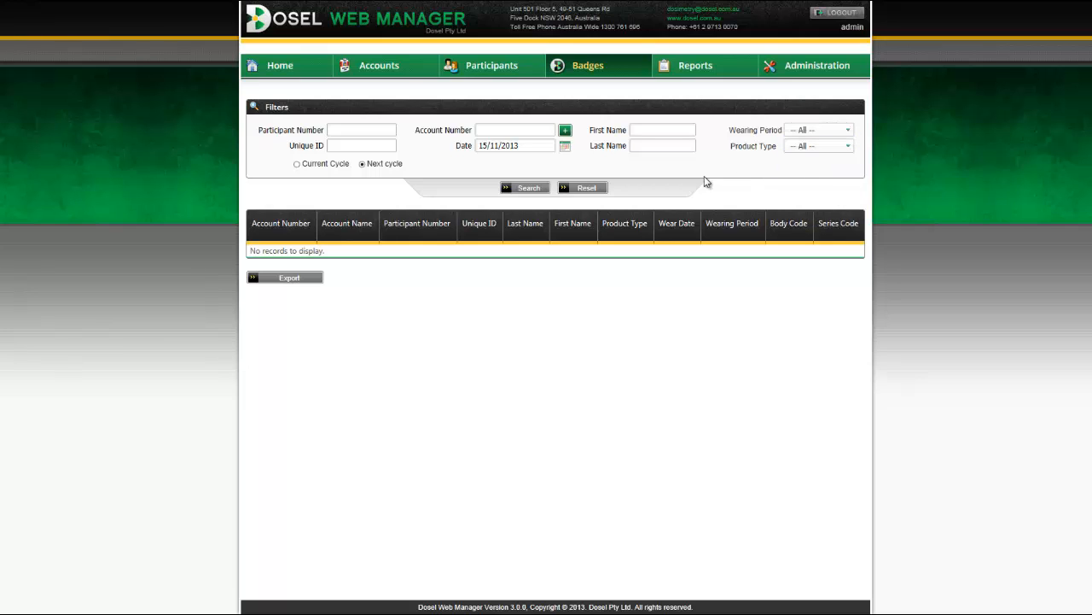